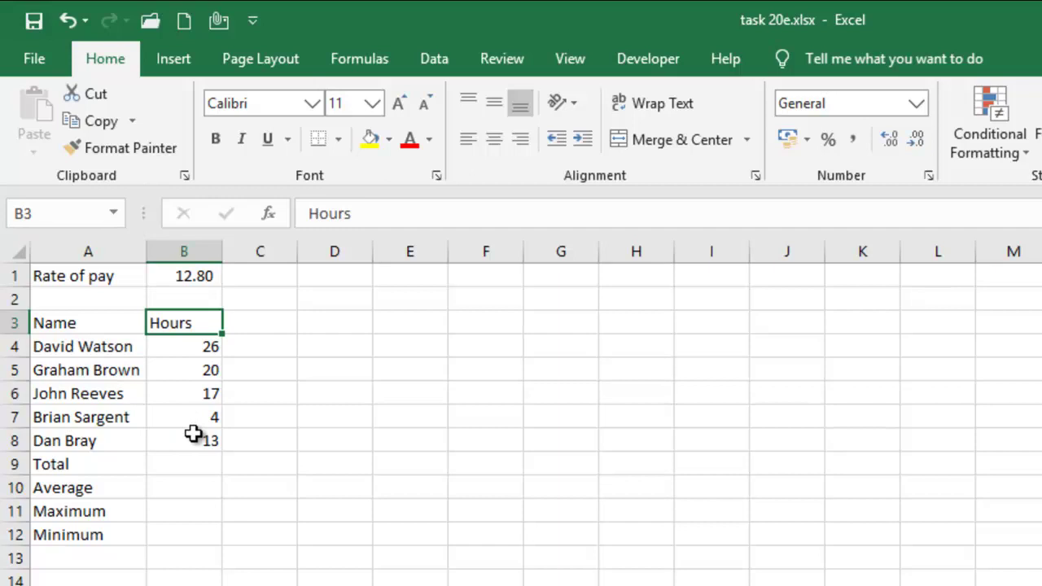
- Make the Rate of pay, Name, Hours and Total-to-Minimum labels bold
left_click(76, 279)
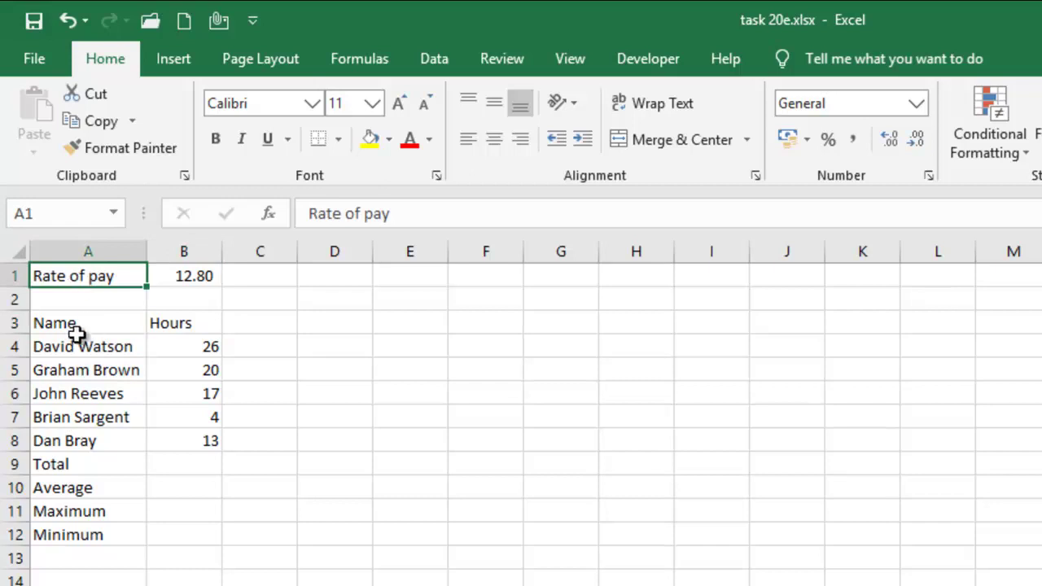
left_click_drag(70, 325, 172, 324)
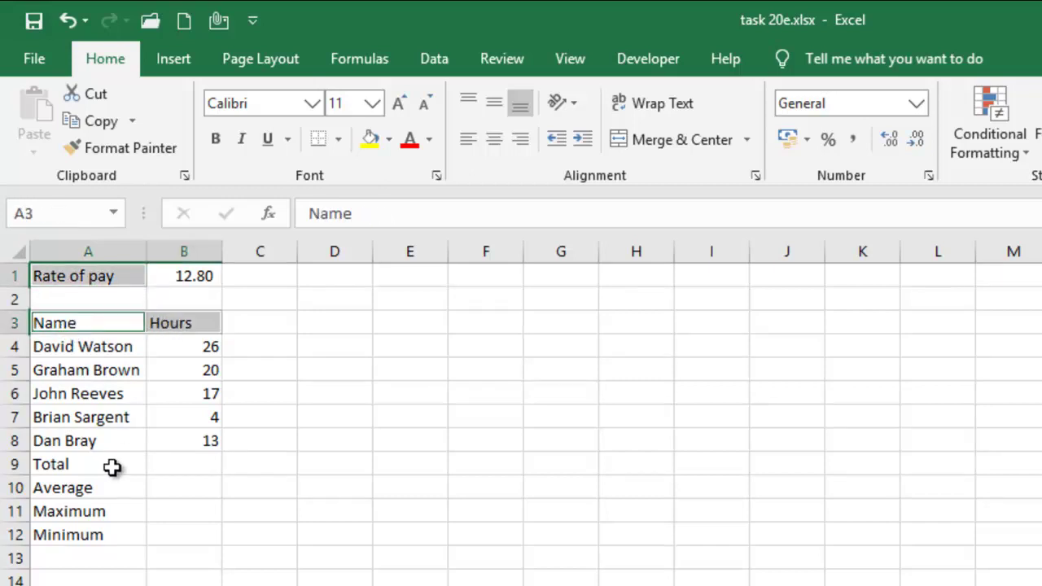
left_click_drag(108, 469, 88, 540)
left_click(218, 143)
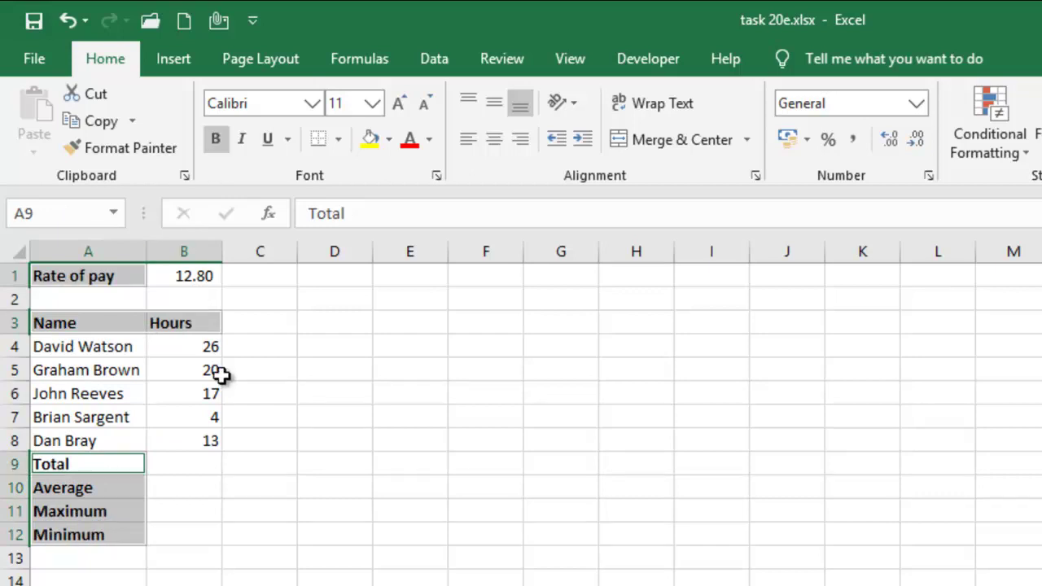
- Format the rate of pay in B1 as £ English (United Kingdom) Accounting, showing £ 12.80
left_click(186, 278)
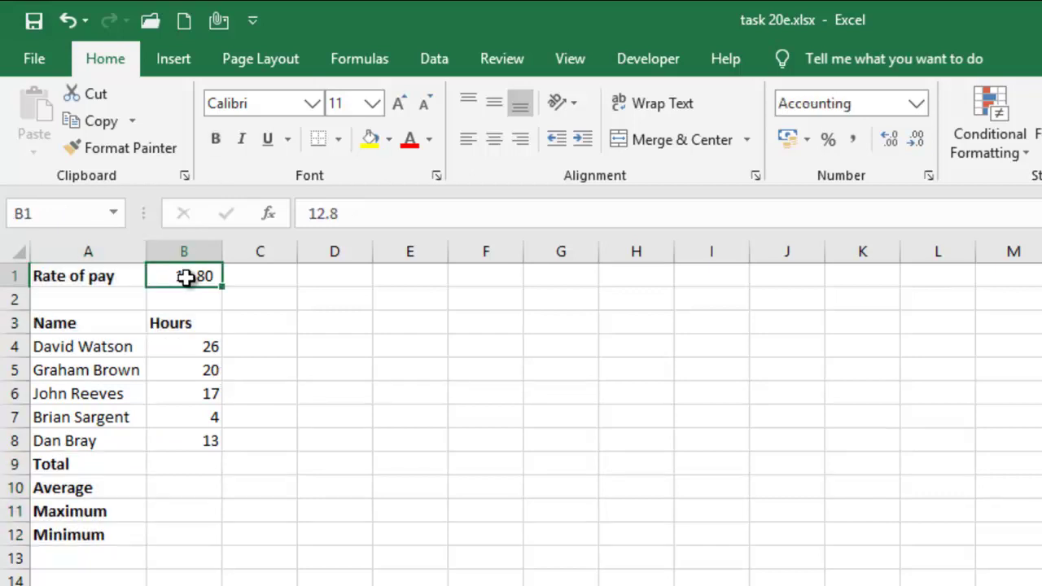
left_click(808, 140)
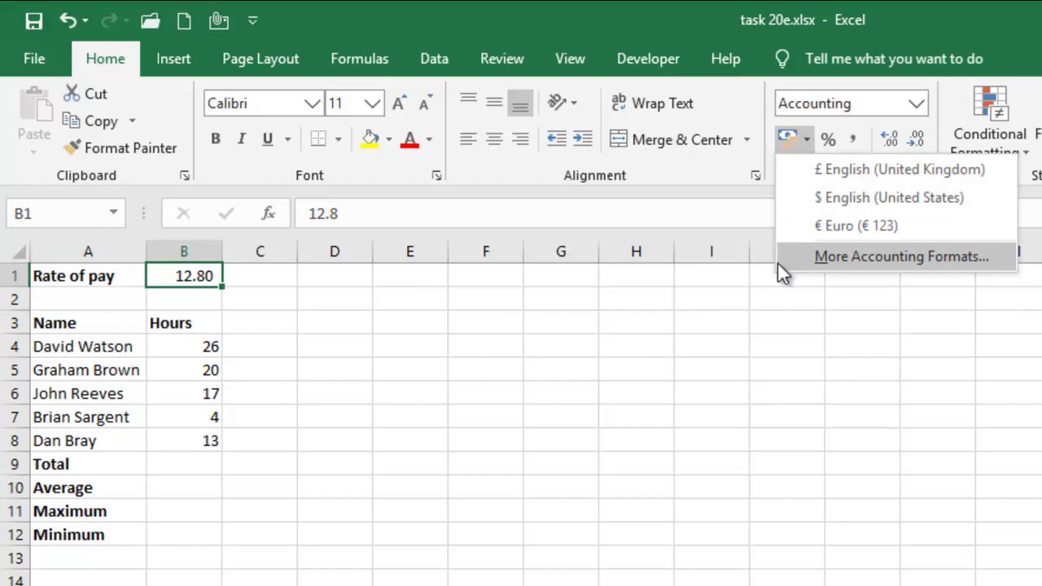
left_click(820, 171)
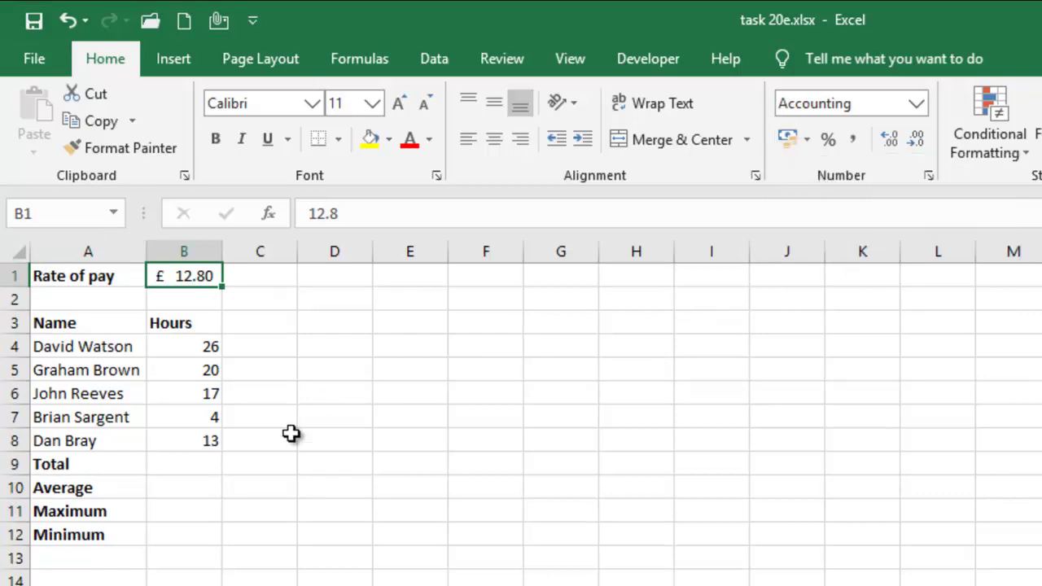
- Enter =SUM(B4:B8) in B9 to total the hours, giving 80
left_click(174, 464)
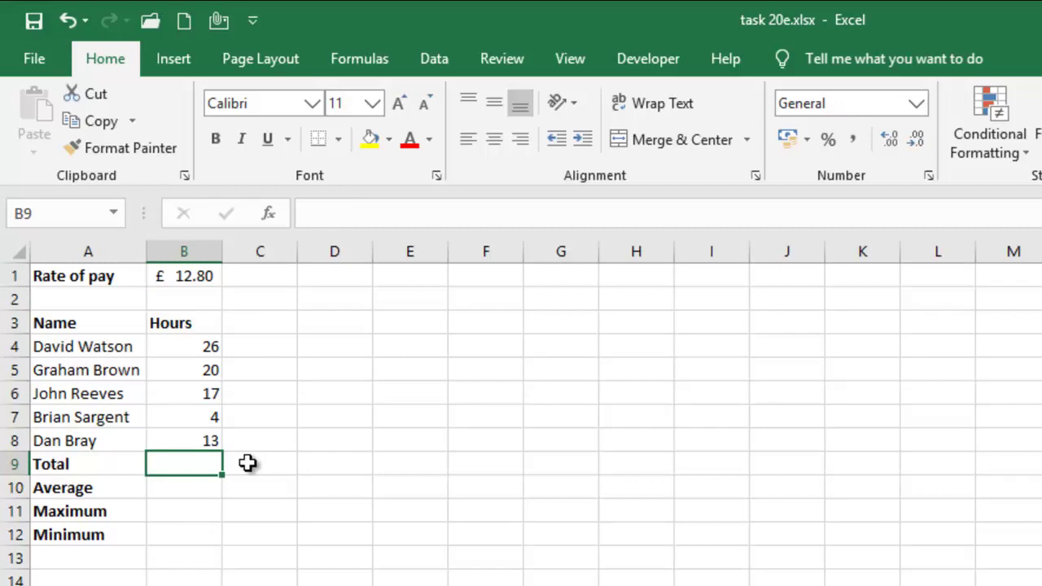
type("=")
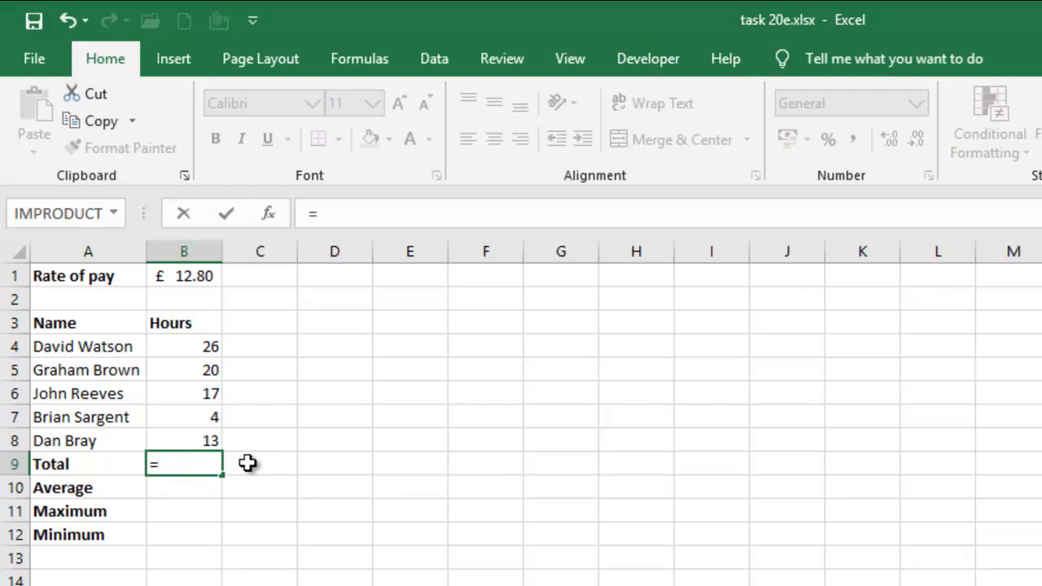
type("sum")
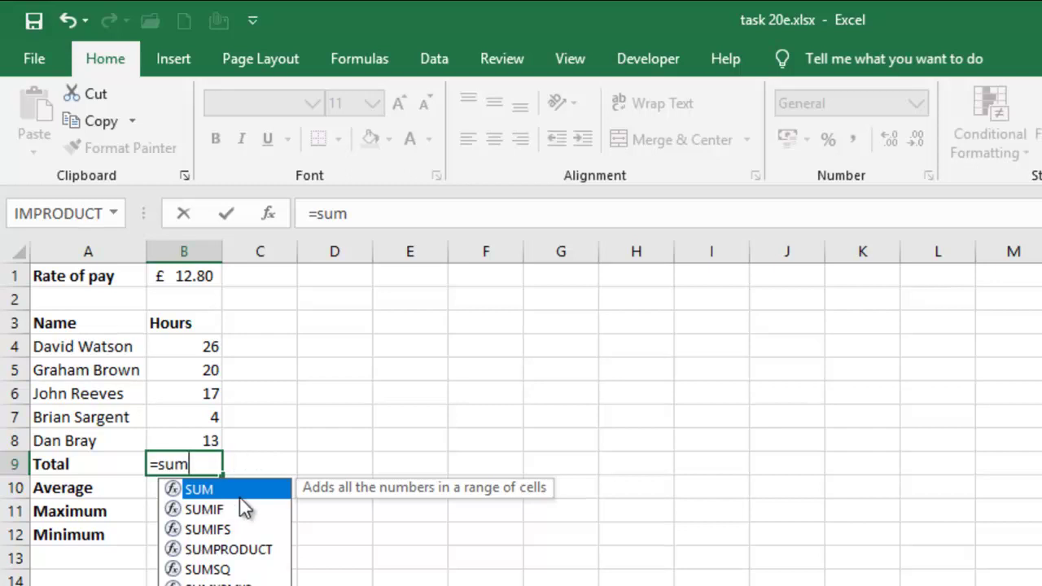
double_click(249, 492)
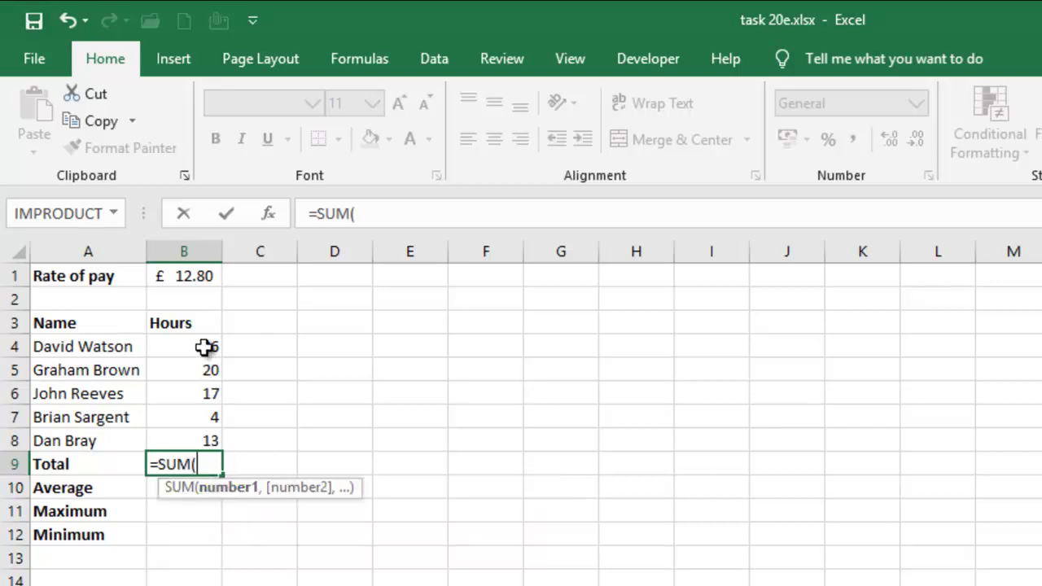
left_click_drag(205, 346, 196, 441)
key("Return")
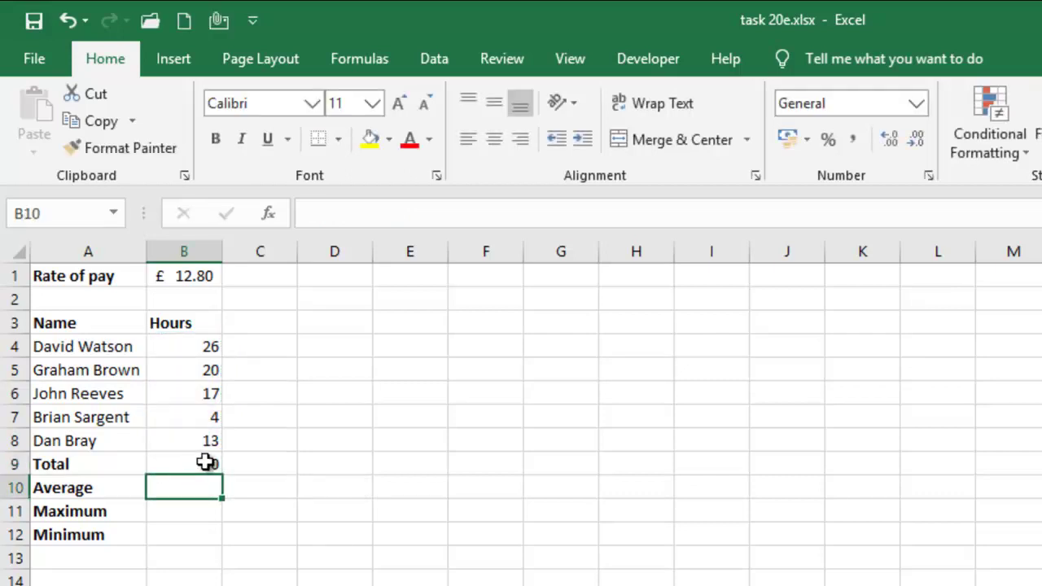
left_click(198, 463)
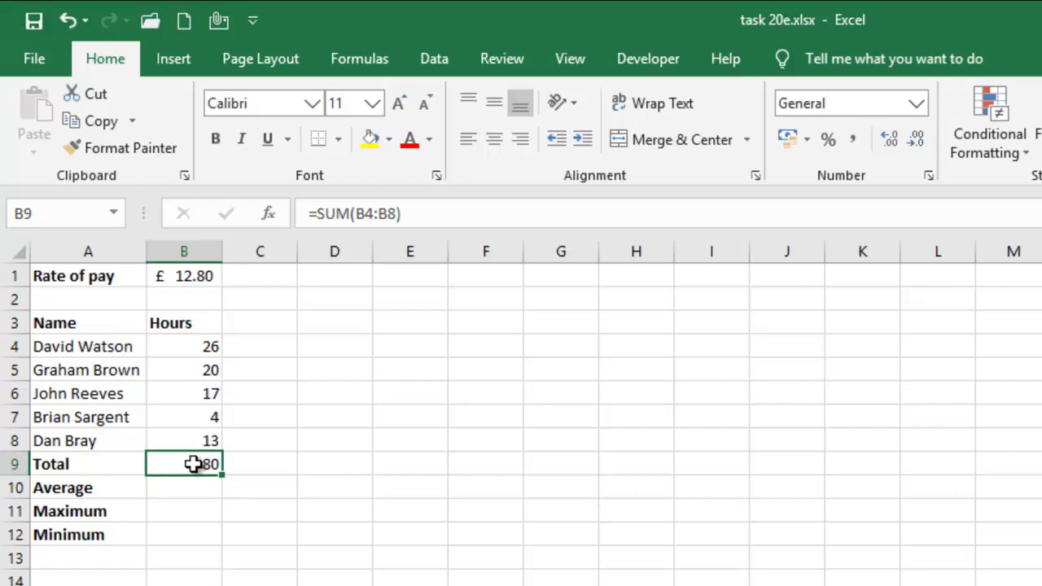
- Enter =AVERAGE(B4:B8) in B10 to average the hours, giving 16
left_click(184, 488)
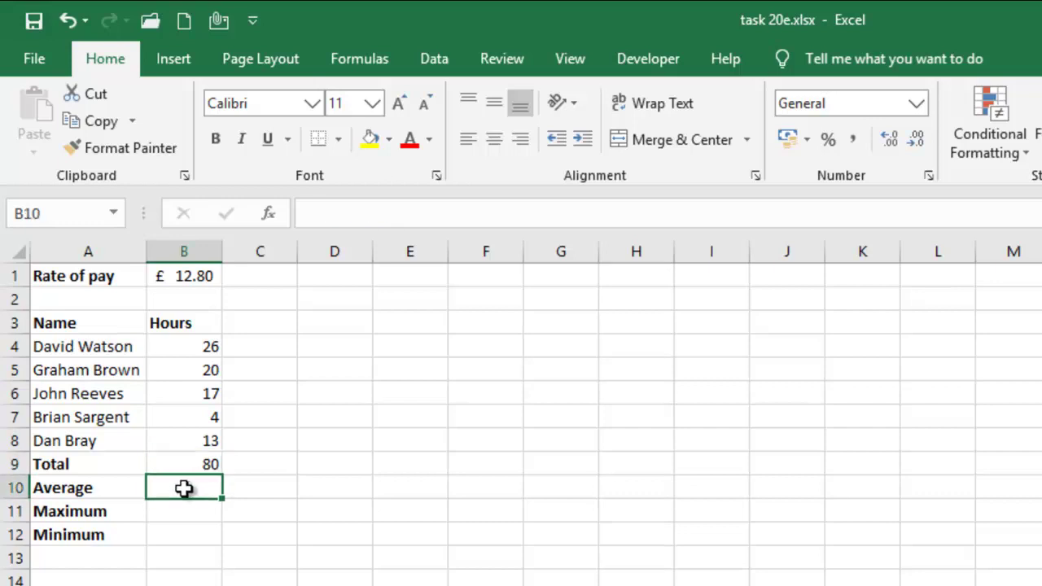
type("=")
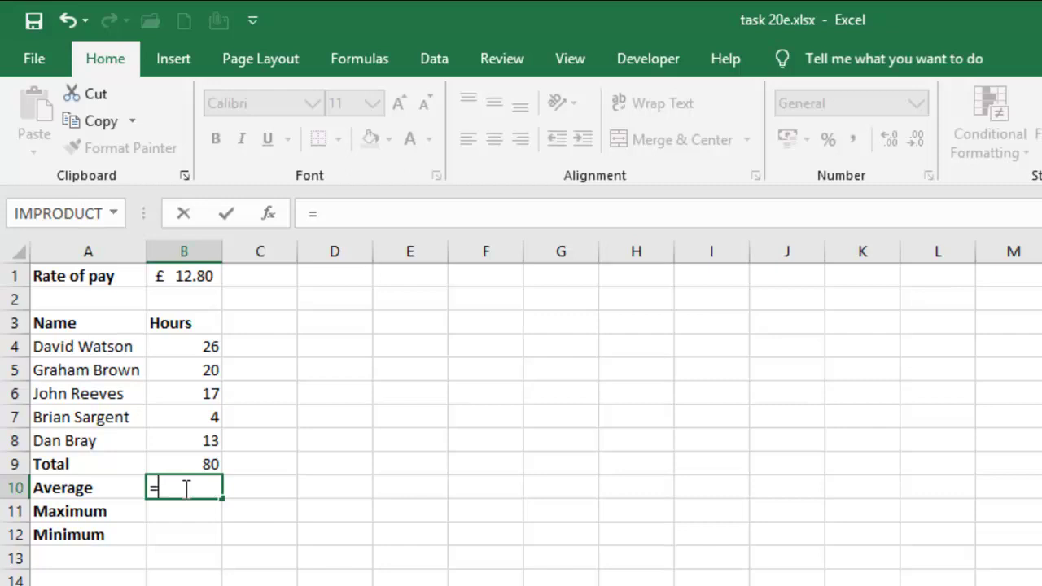
type("aver")
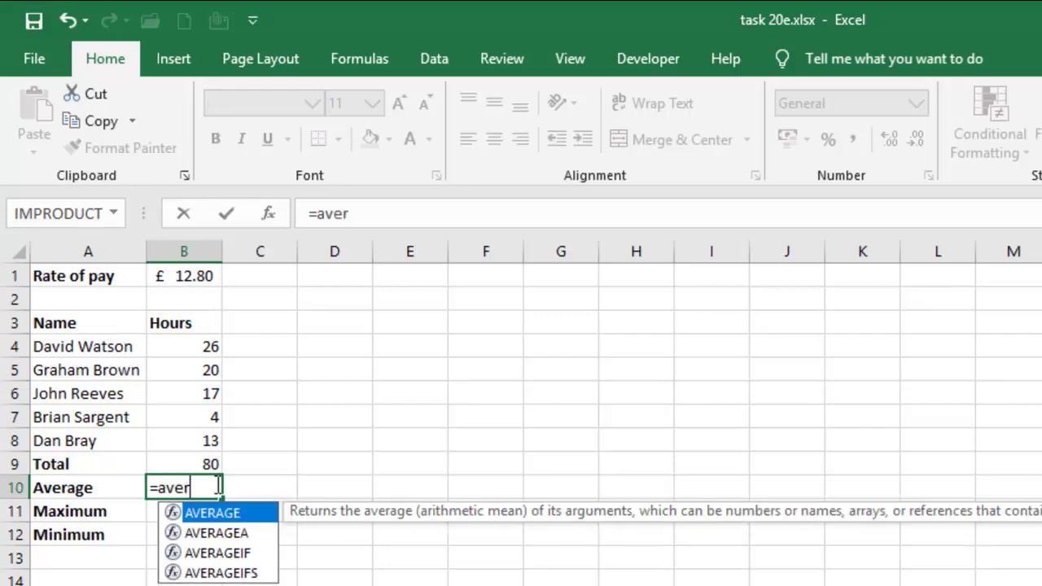
double_click(227, 512)
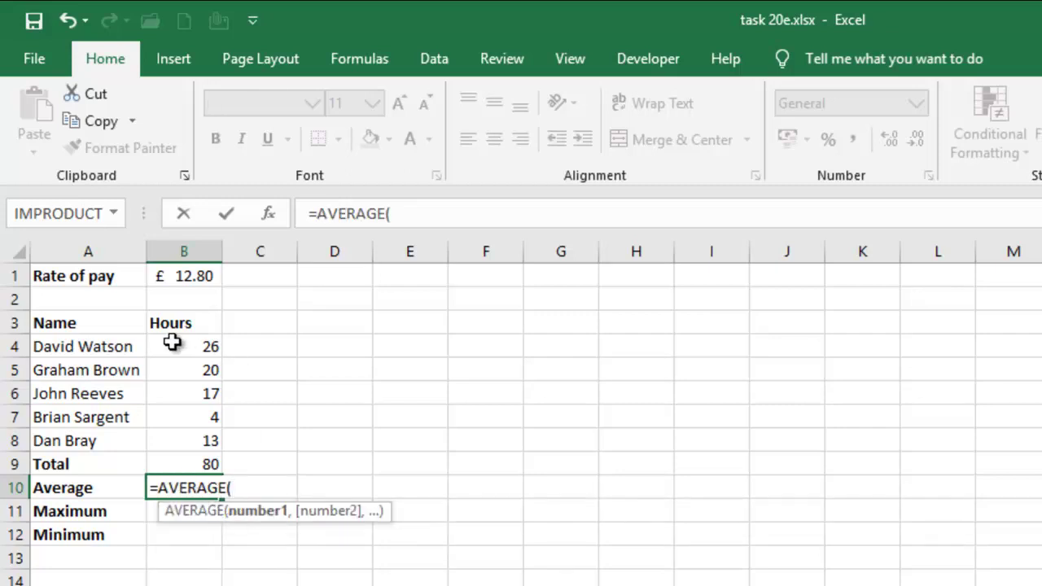
left_click_drag(186, 344, 189, 439)
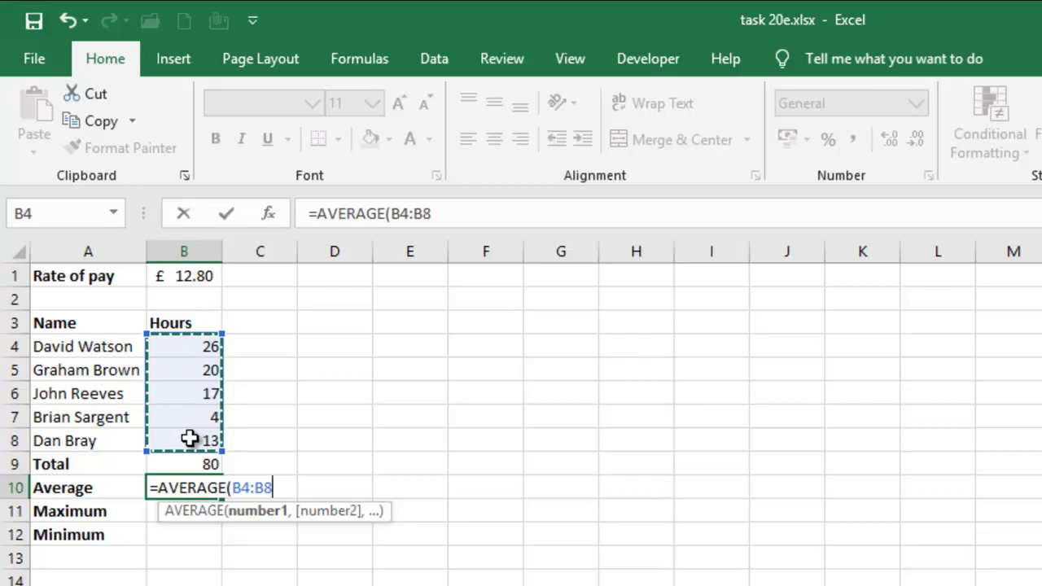
key("Return")
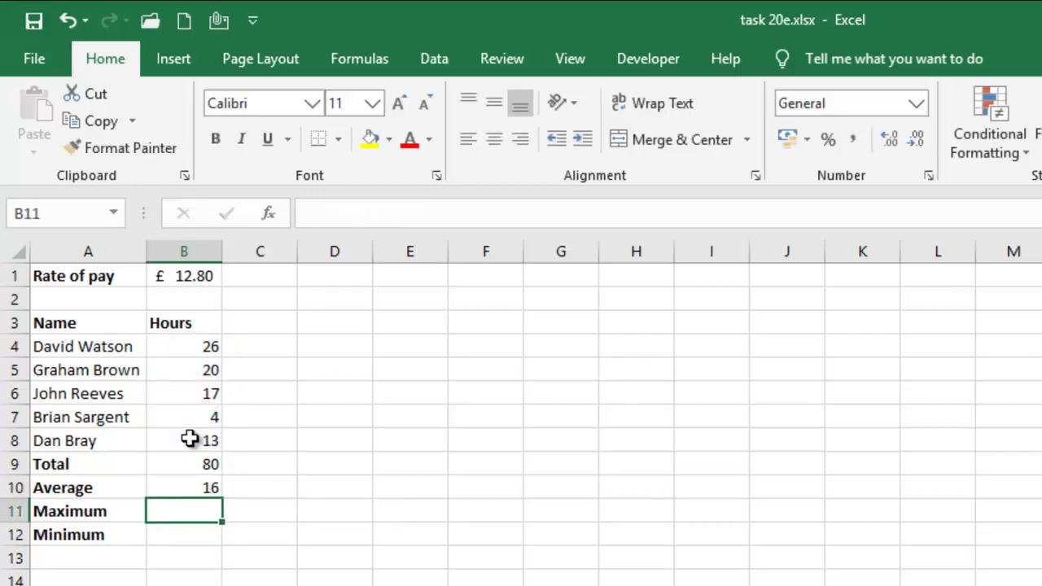
- Review the B10 average formula in the formula bar, leaving it unchanged
left_click(201, 488)
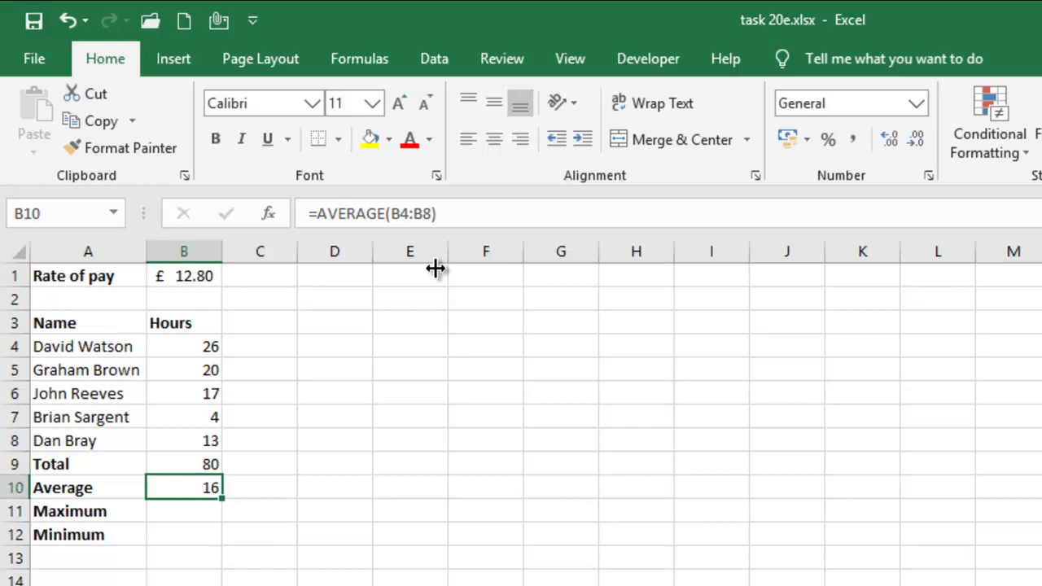
left_click(473, 216)
left_click_drag(472, 218, 310, 222)
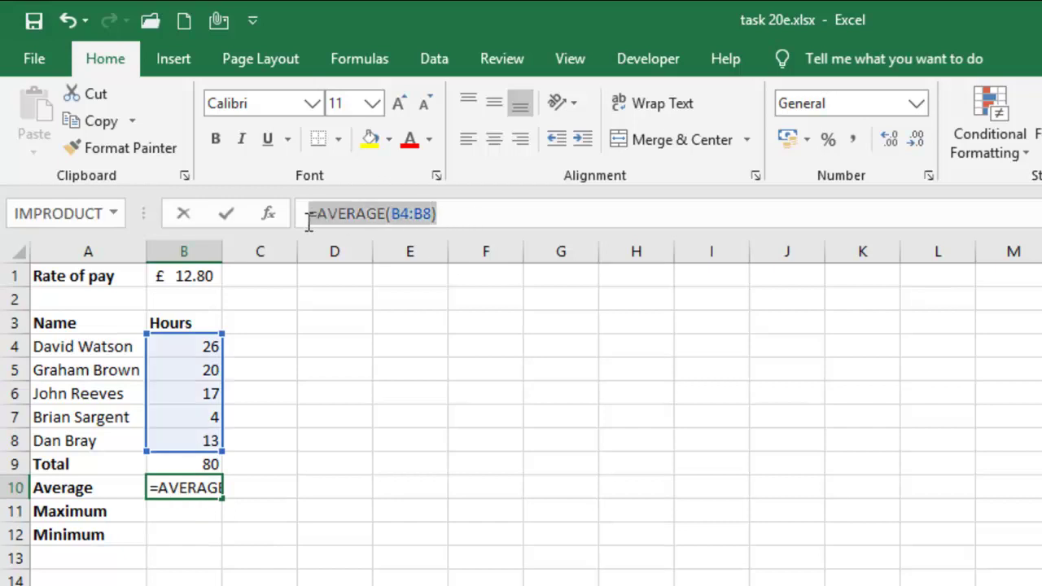
left_click(482, 216)
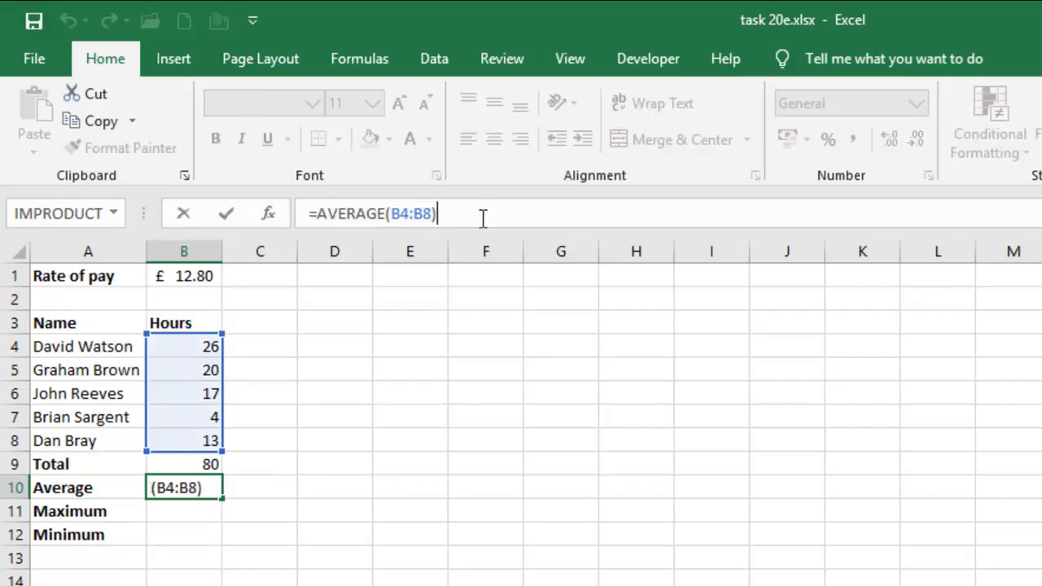
key("Escape")
left_click(181, 512)
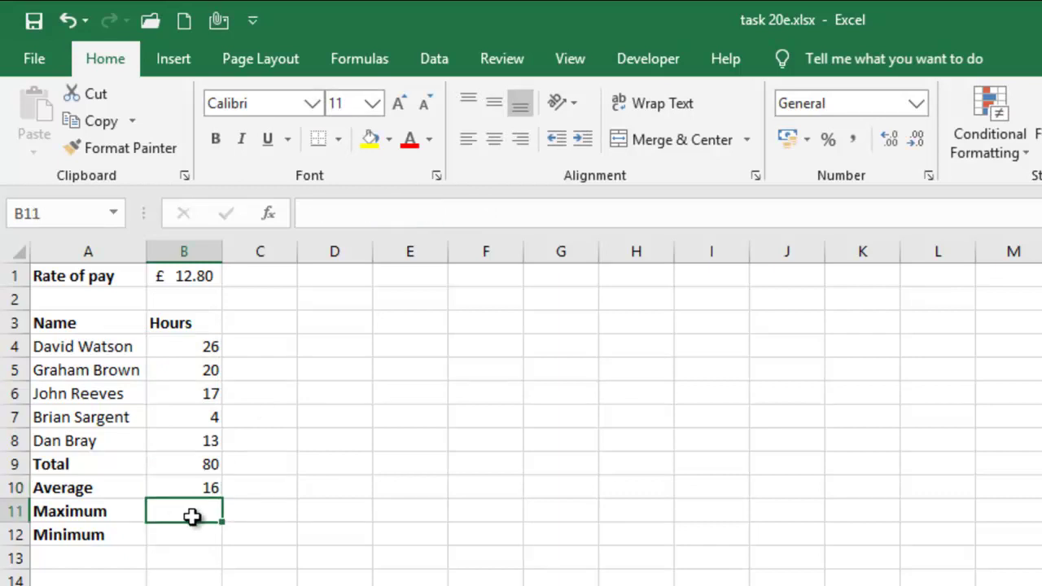
- Enter =MAX(B4:B8) in B11 to show the 26-hour maximum, then recheck it
type("=")
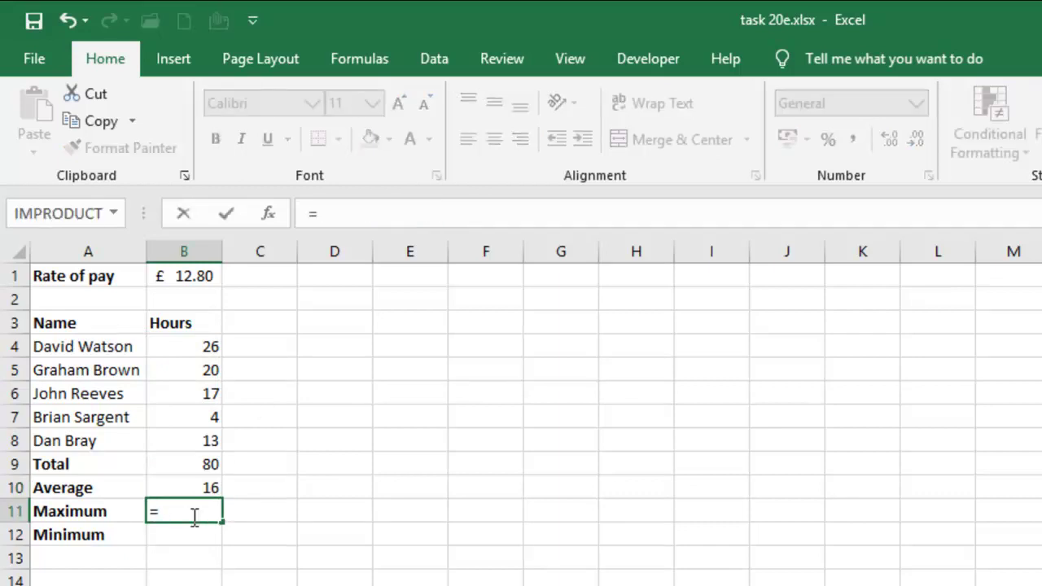
type("max")
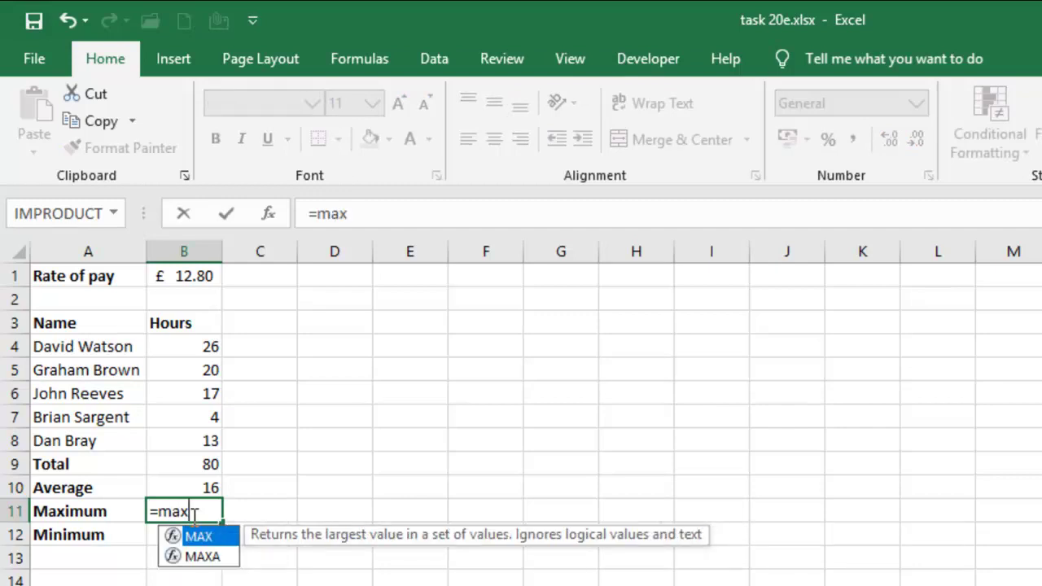
type("(")
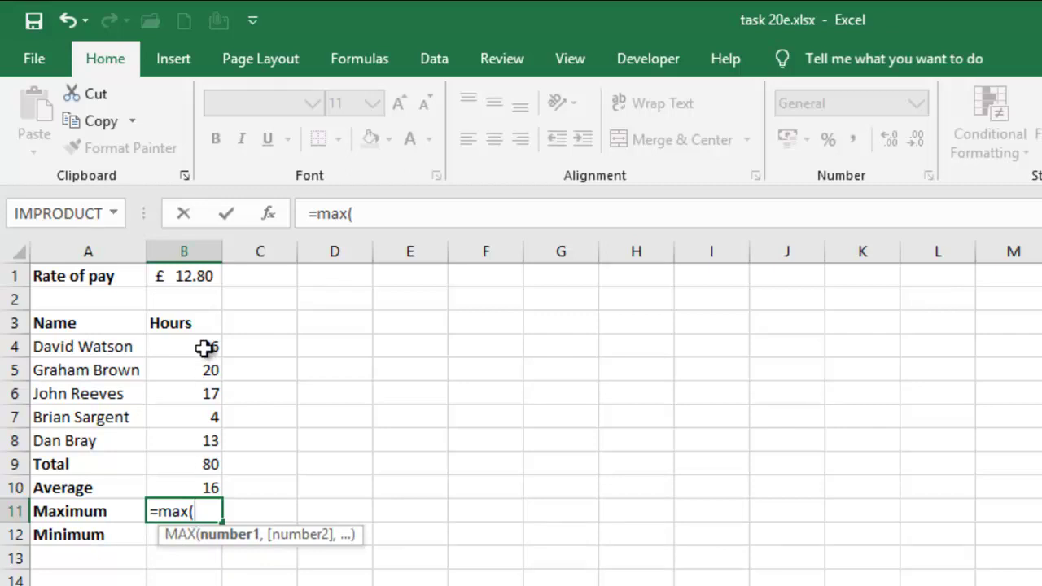
left_click_drag(203, 348, 195, 438)
key("Return")
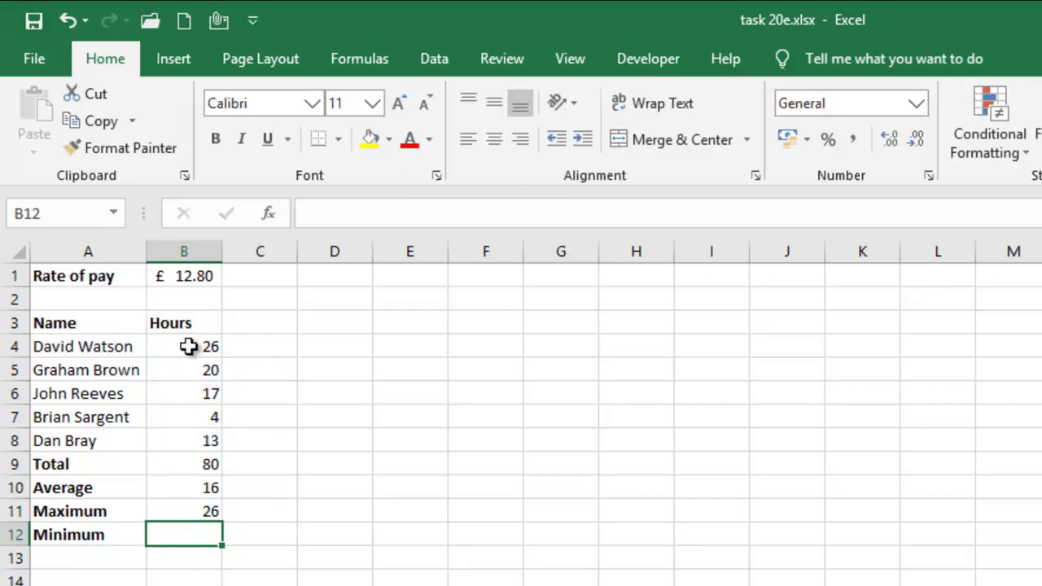
left_click_drag(188, 347, 188, 436)
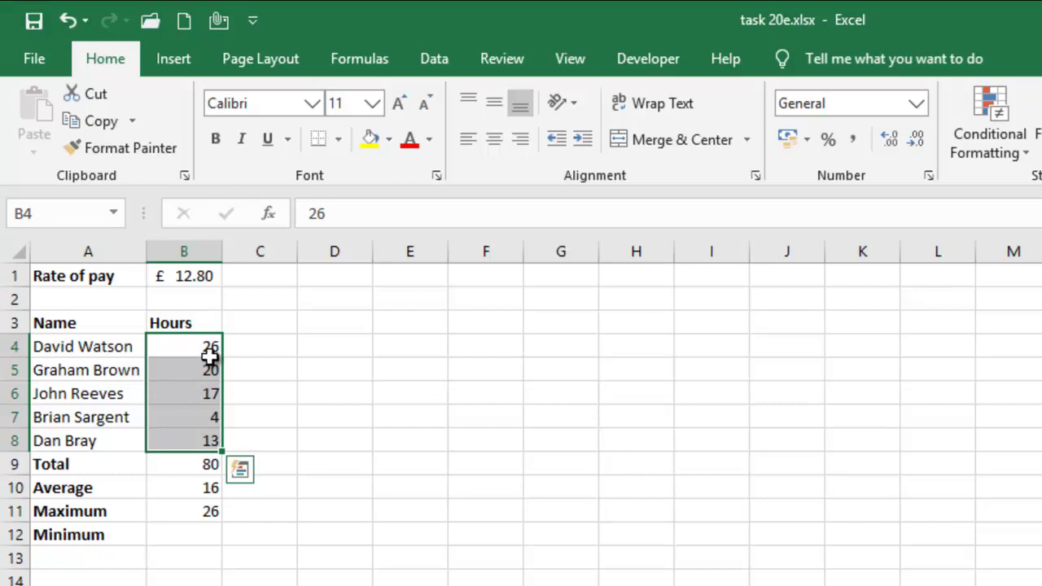
left_click(196, 511)
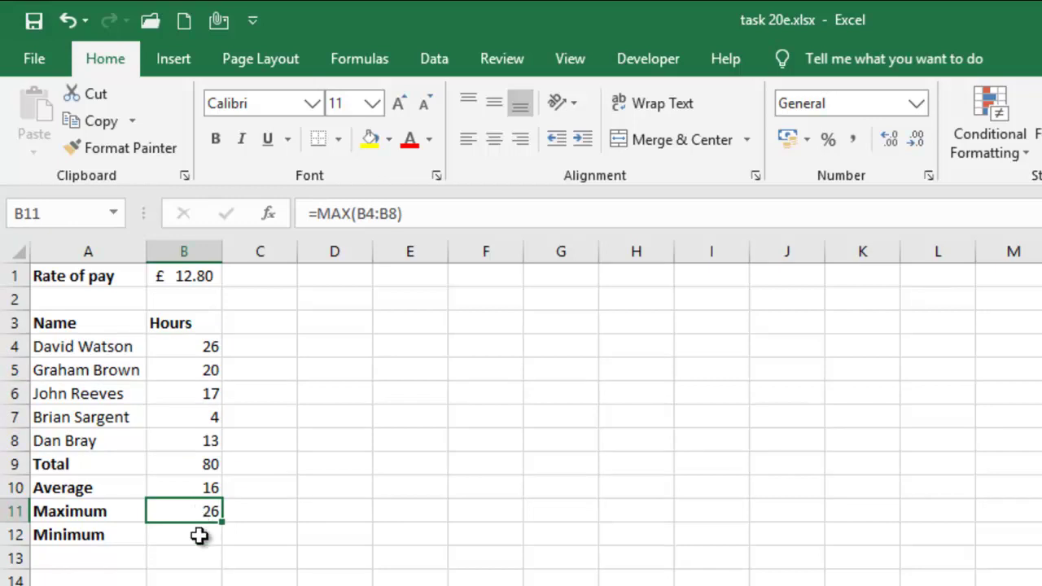
left_click(197, 536)
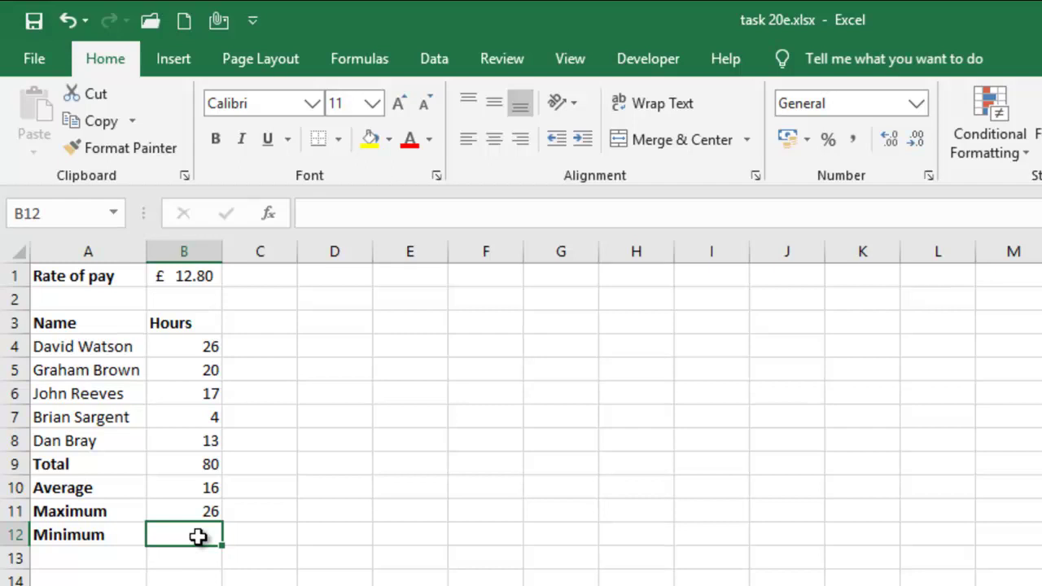
- Enter =MIN(B4:B8) in B12 to show the minimum of 4 hours
type("=min")
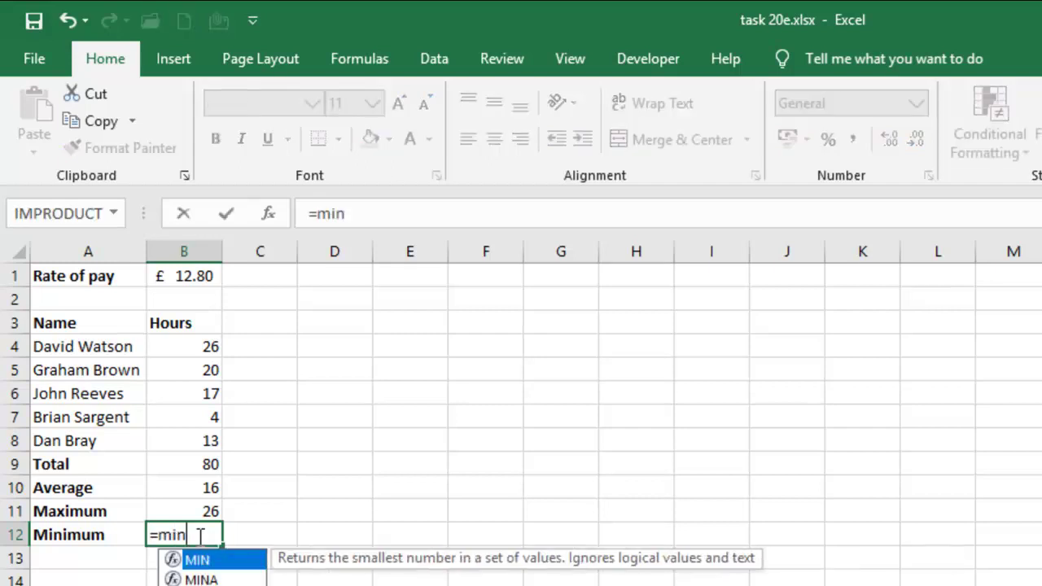
type("(")
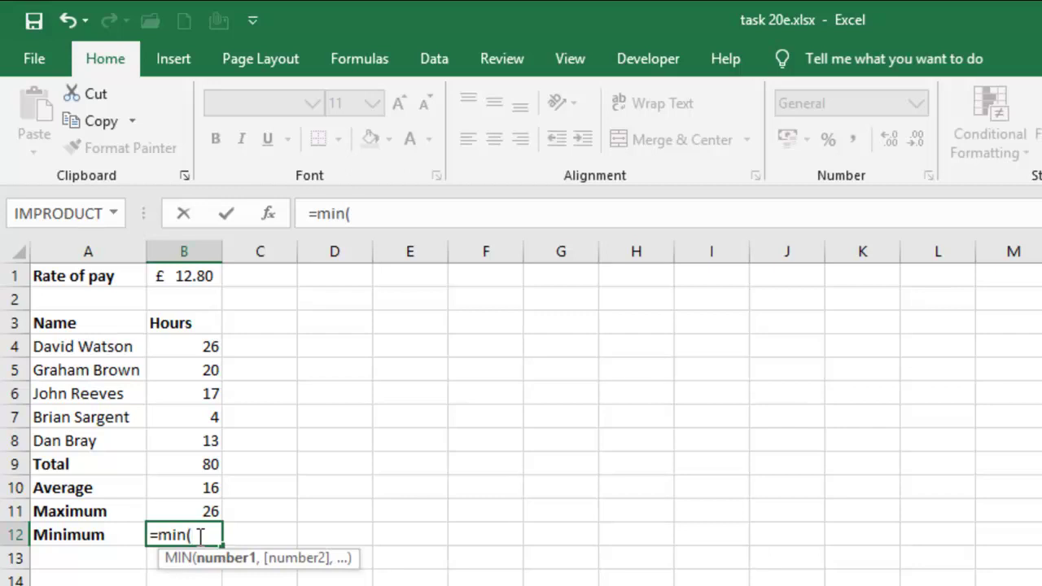
left_click_drag(193, 345, 194, 447)
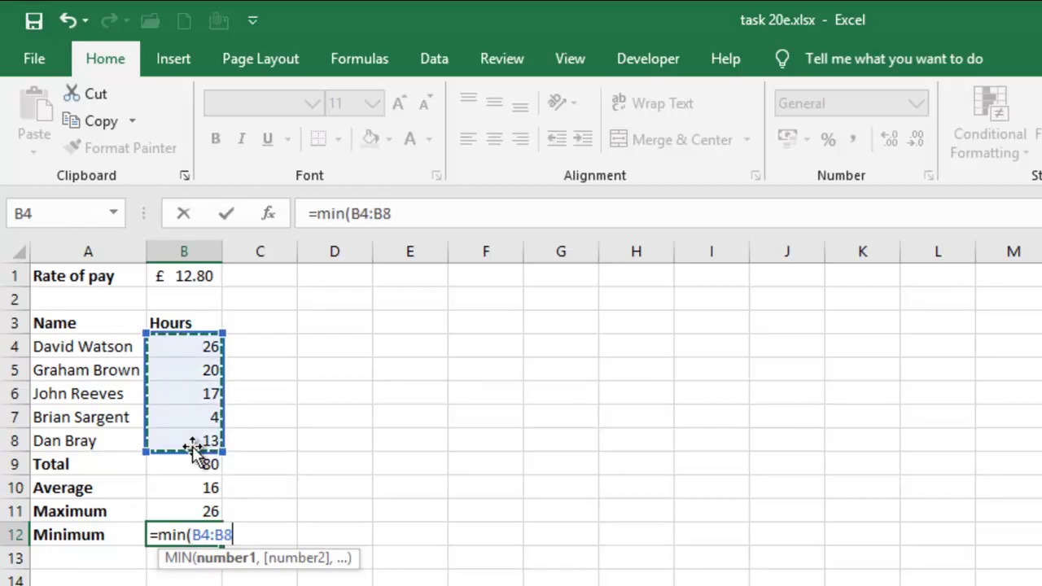
key("Return")
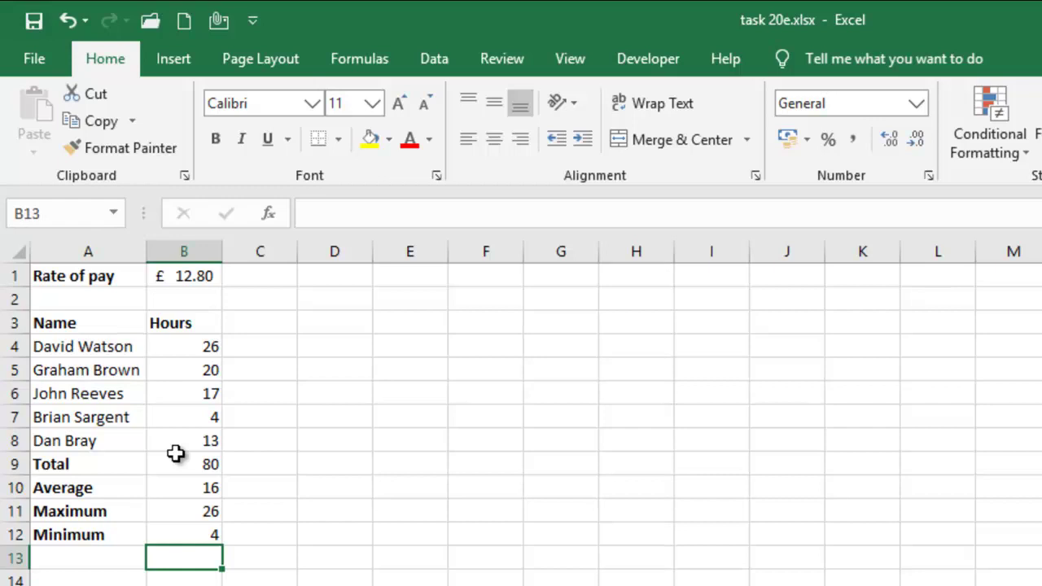
- Clear the Total, Average, Maximum and Minimum results in B9:B12
left_click_drag(198, 468, 200, 537)
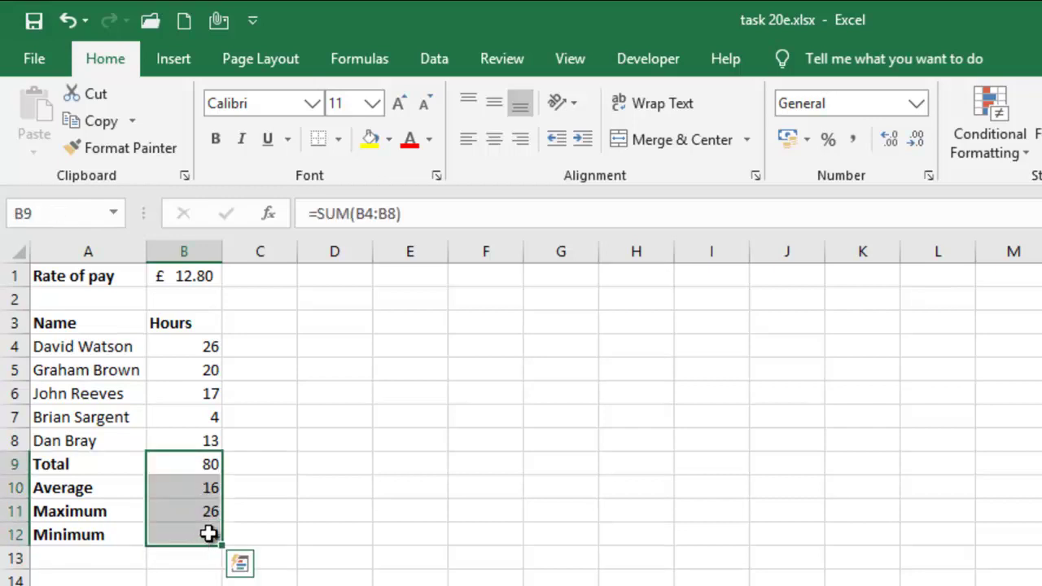
key("Delete")
left_click(190, 464)
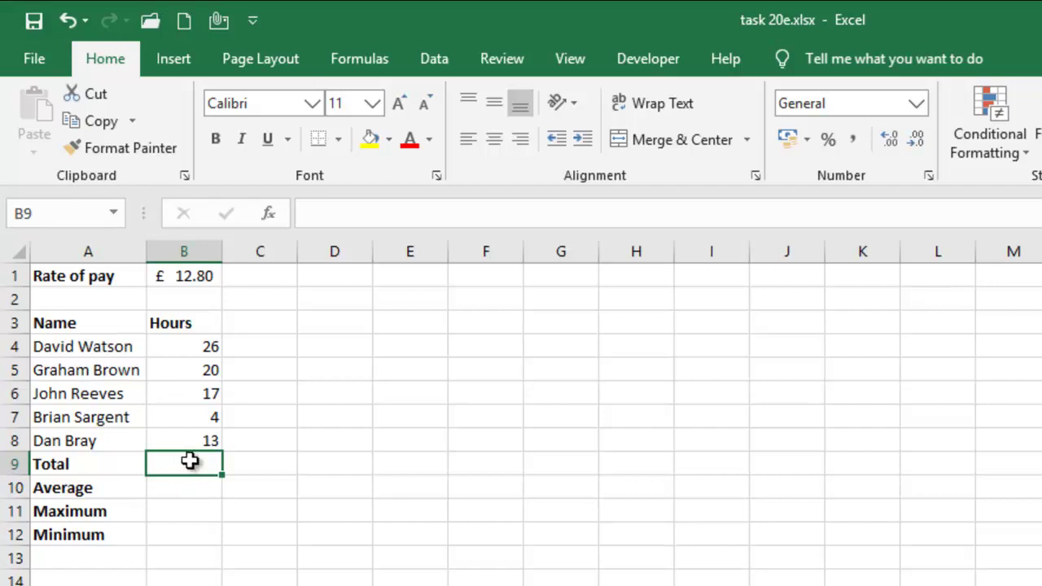
- Select the hours B4:B8 and bring up the Formulas ribbon
left_click_drag(196, 346, 193, 434)
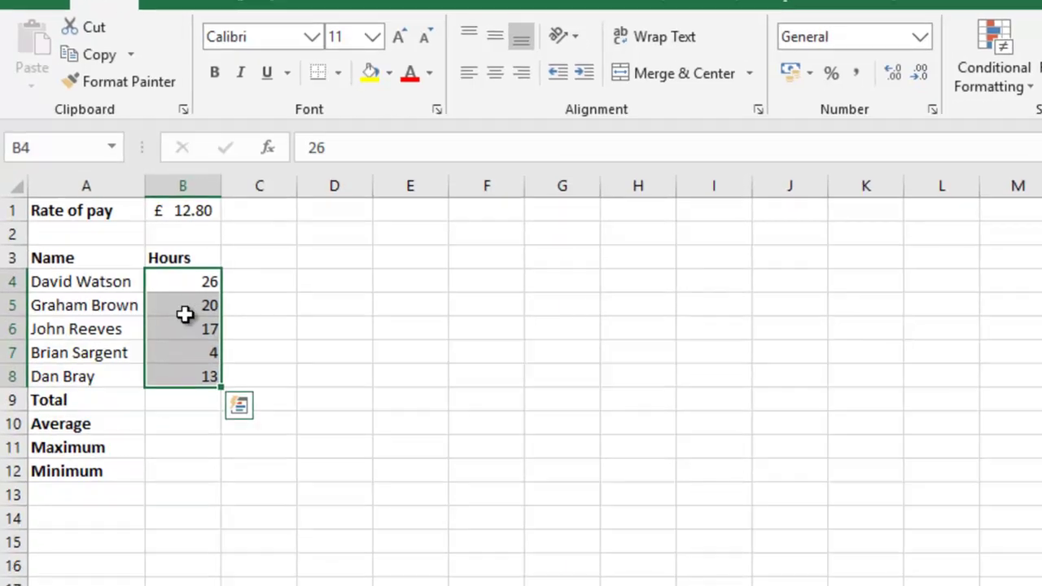
right_click(185, 379)
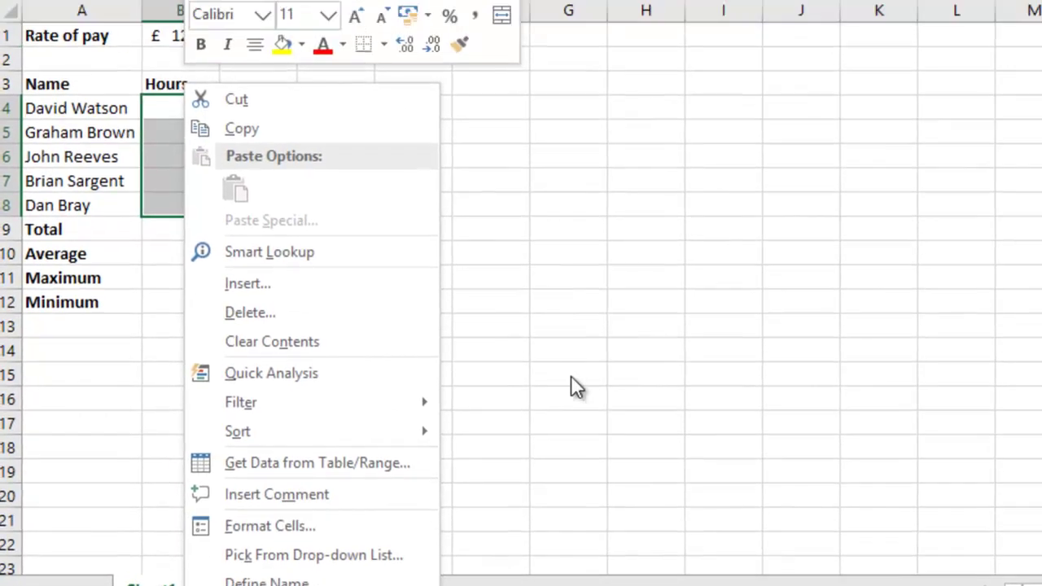
key("Escape")
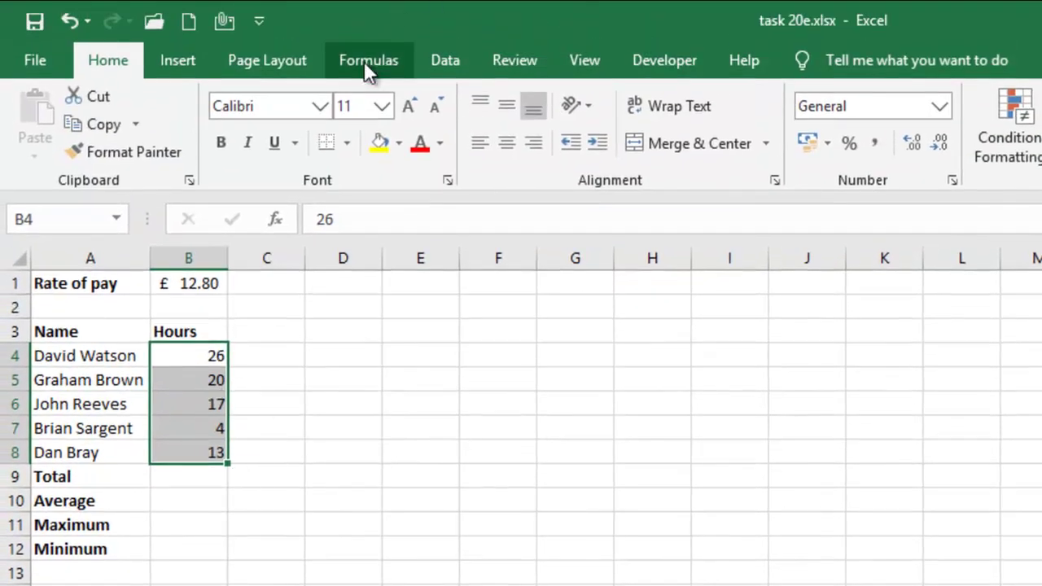
left_click(365, 63)
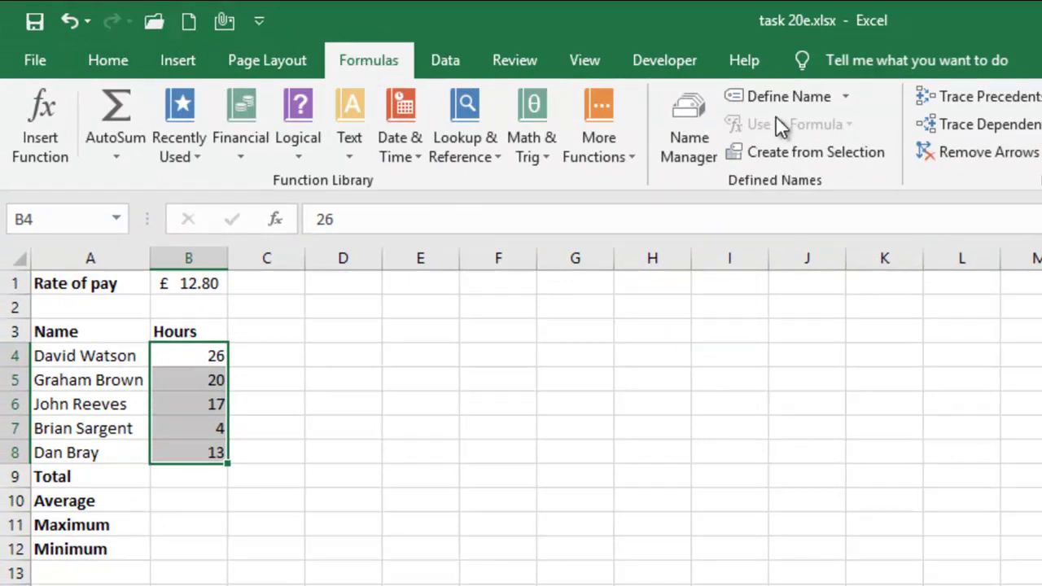
- Define the name myRange for B4:B8 with the comment 'Want to use it for calculation'
left_click(779, 101)
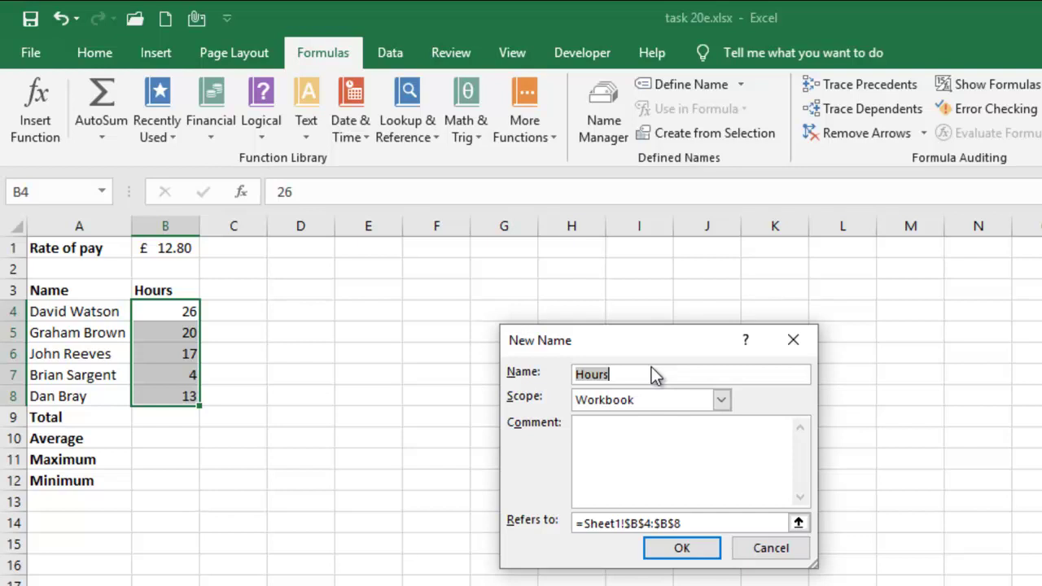
type("myRange")
left_click(609, 440)
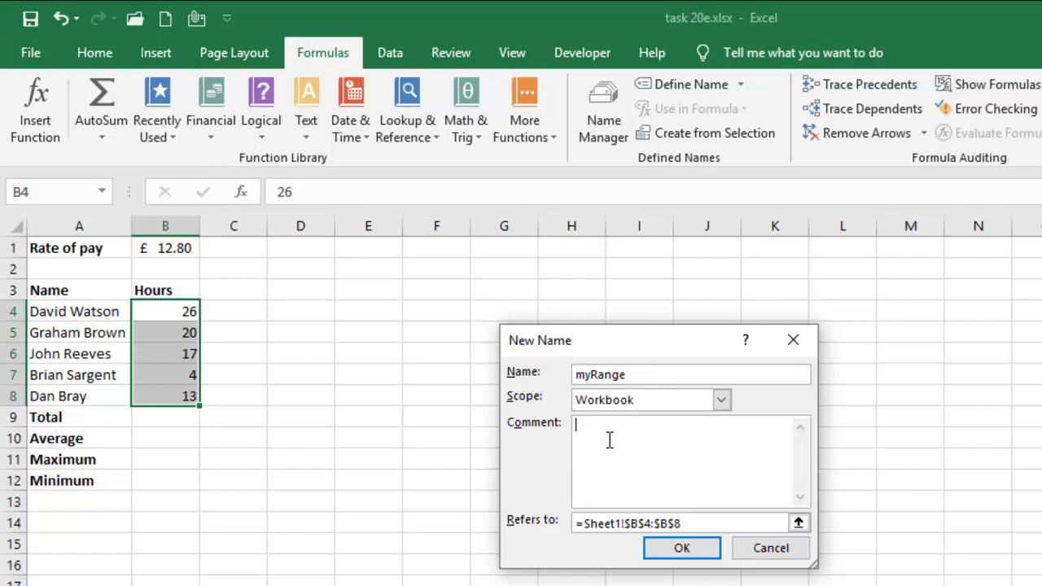
type("a")
key("BackSpace")
type("Want to use tit")
key("BackSpace")
key("BackSpace")
key("BackSpace")
type("it for calculation")
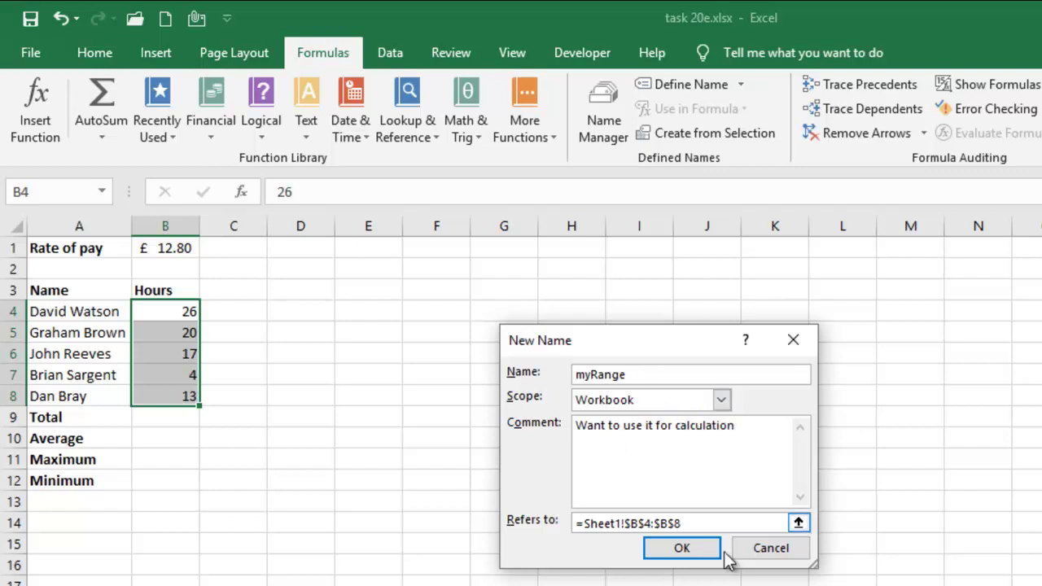
left_click(682, 549)
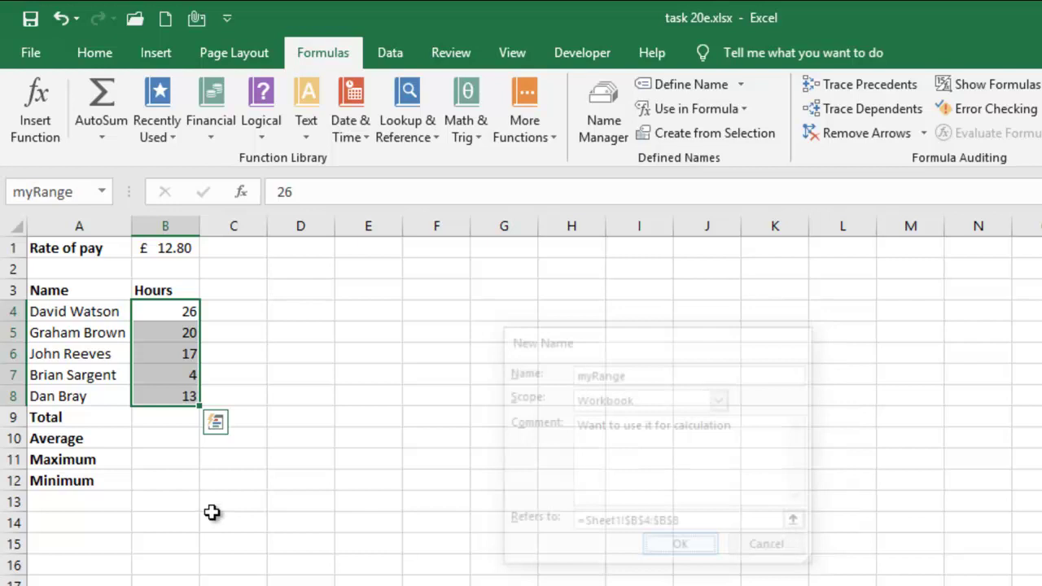
- Enter =SUM(myRange) in B9 to total the hours, giving 80
left_click(158, 428)
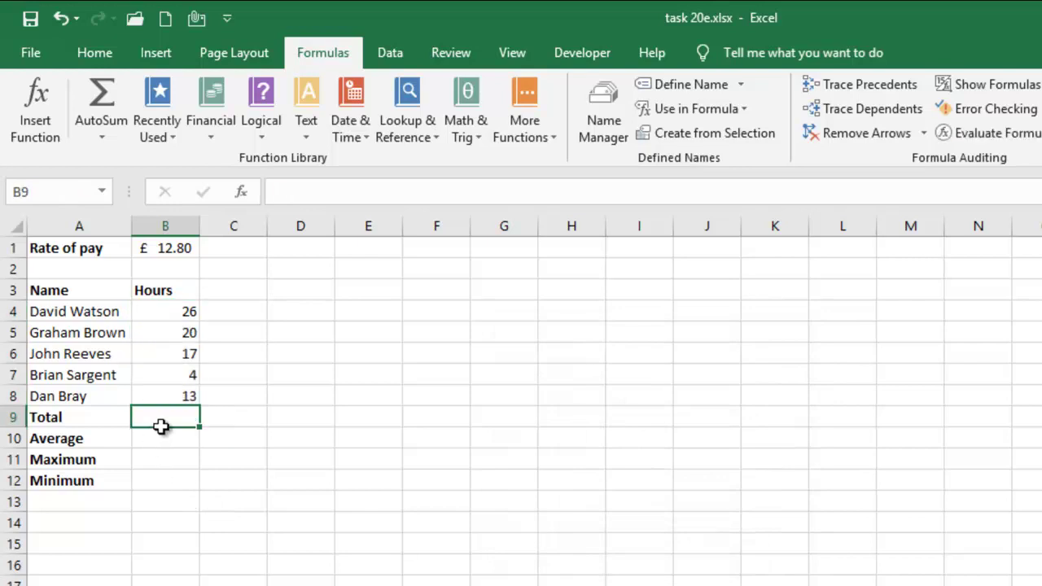
type("=su")
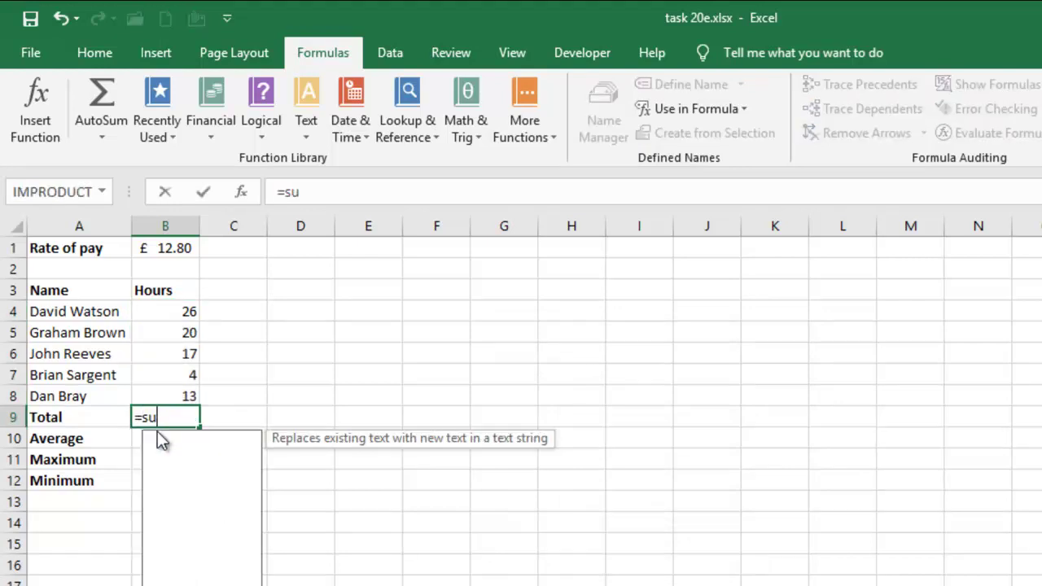
type("m)")
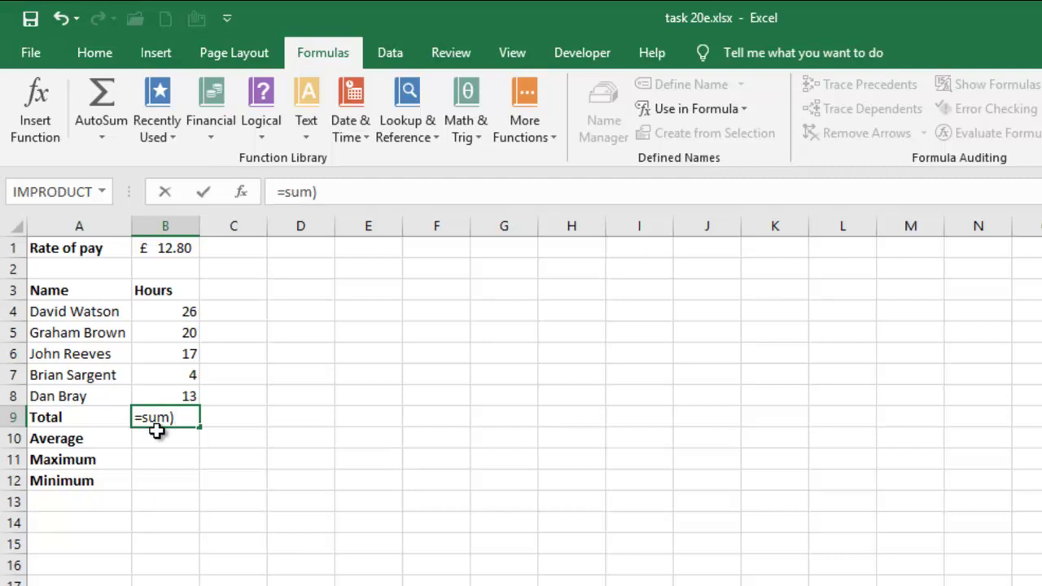
key("BackSpace")
type("(")
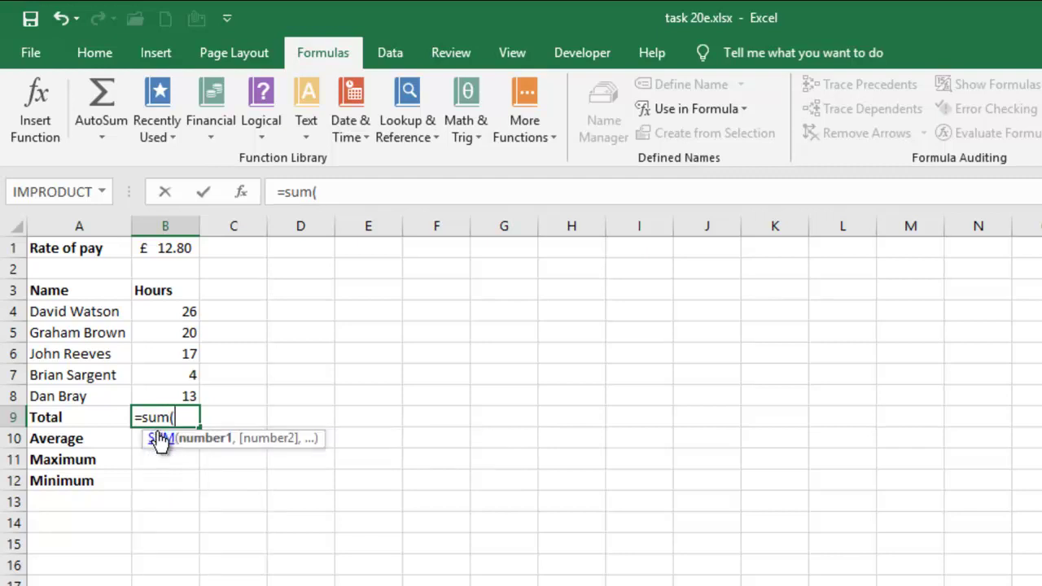
type("my")
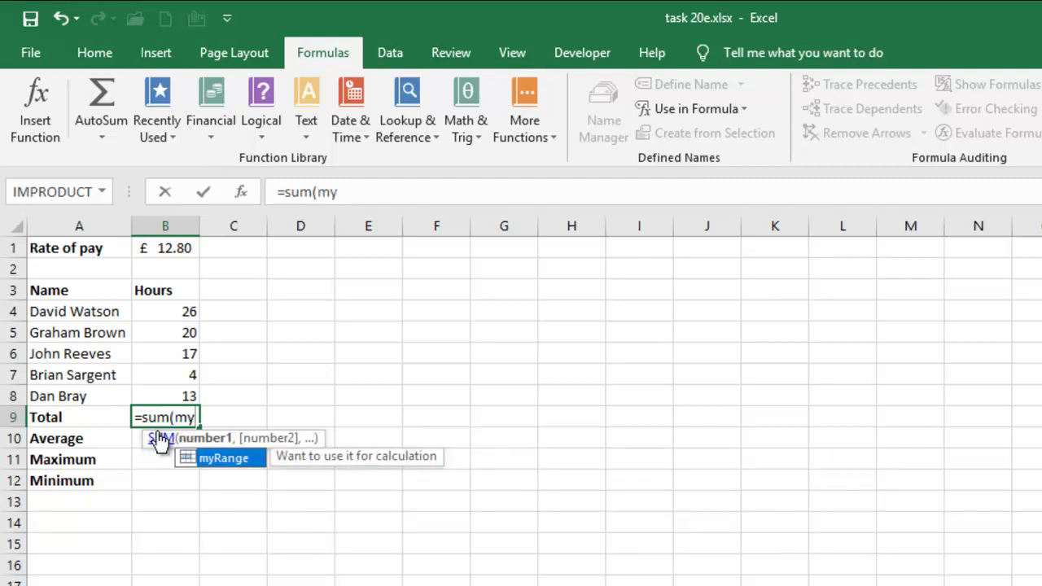
double_click(217, 459)
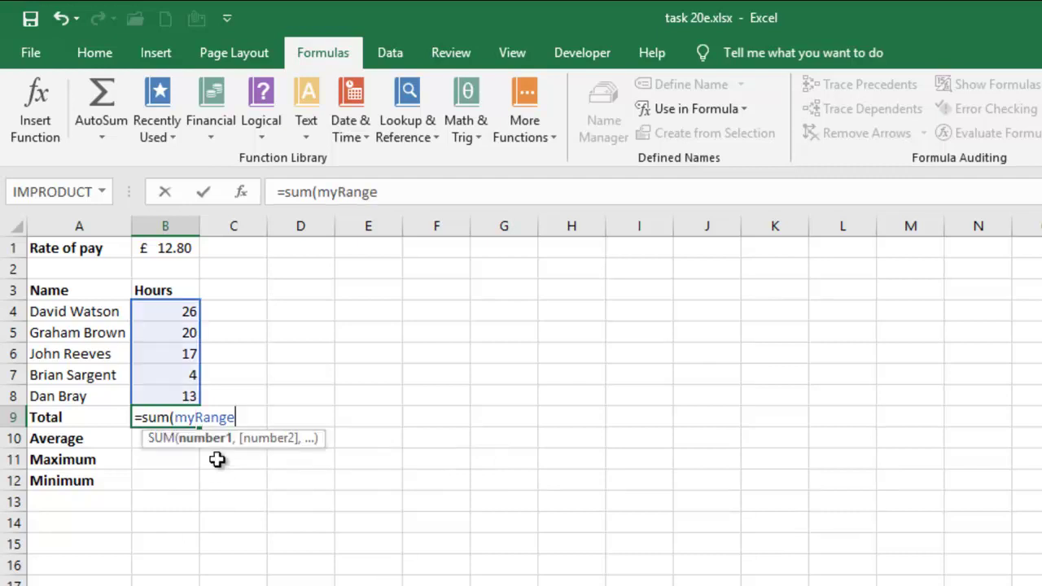
key("Return")
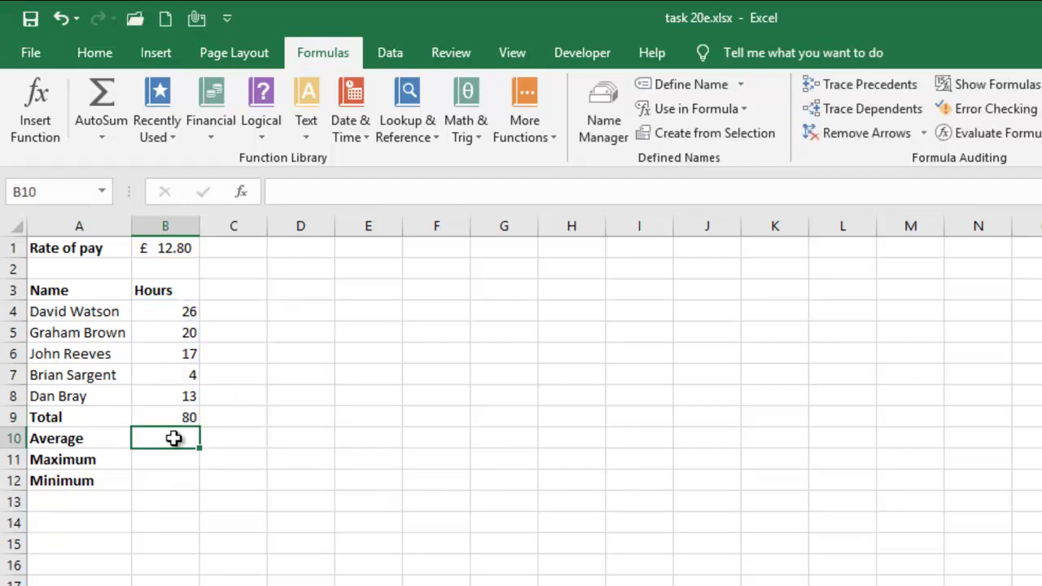
- Enter =AVERAGE(myRange) in B10 to average the hours, giving 16
type("=")
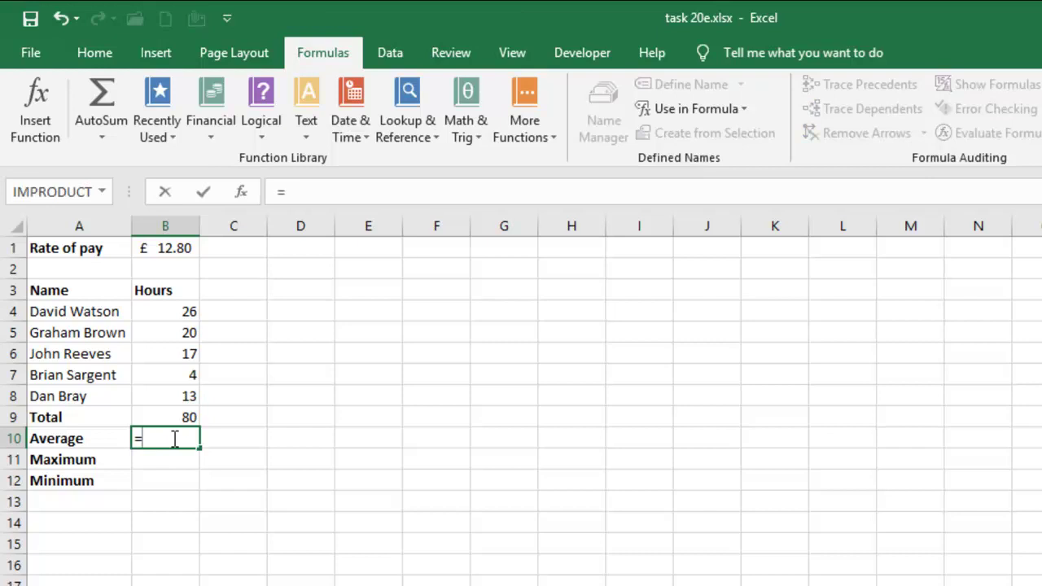
type("aver")
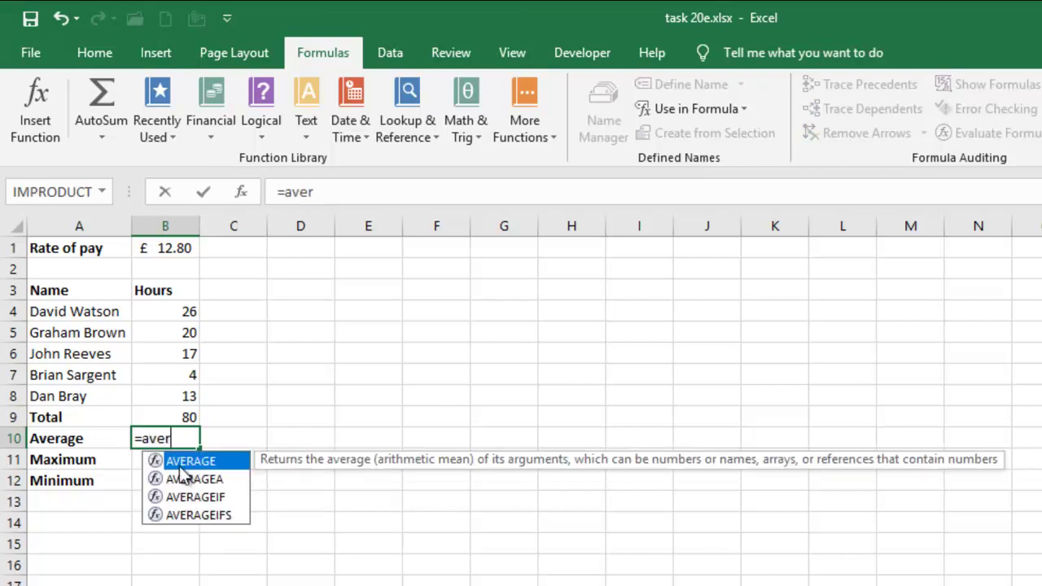
double_click(188, 461)
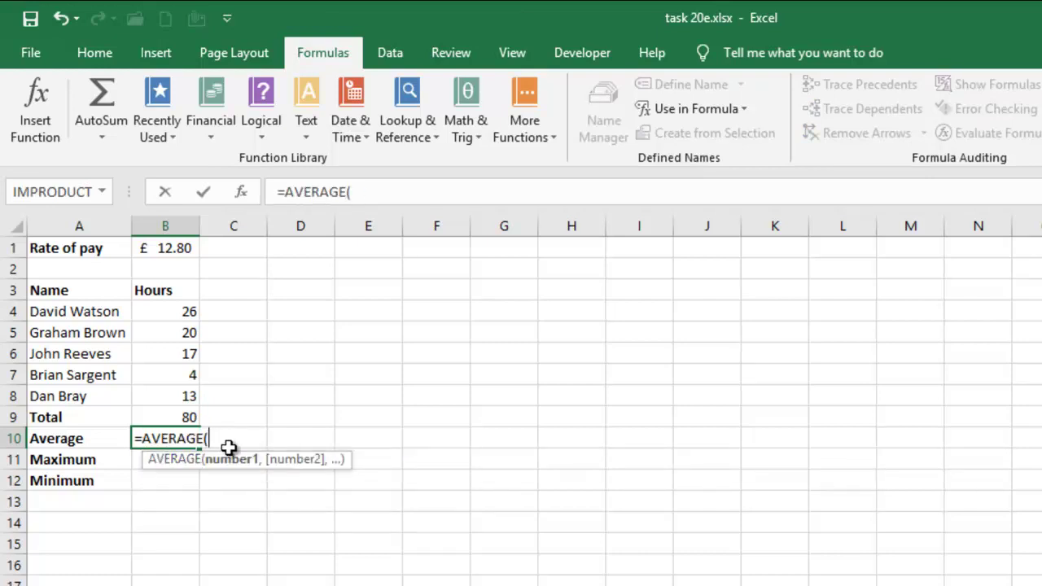
type("myr")
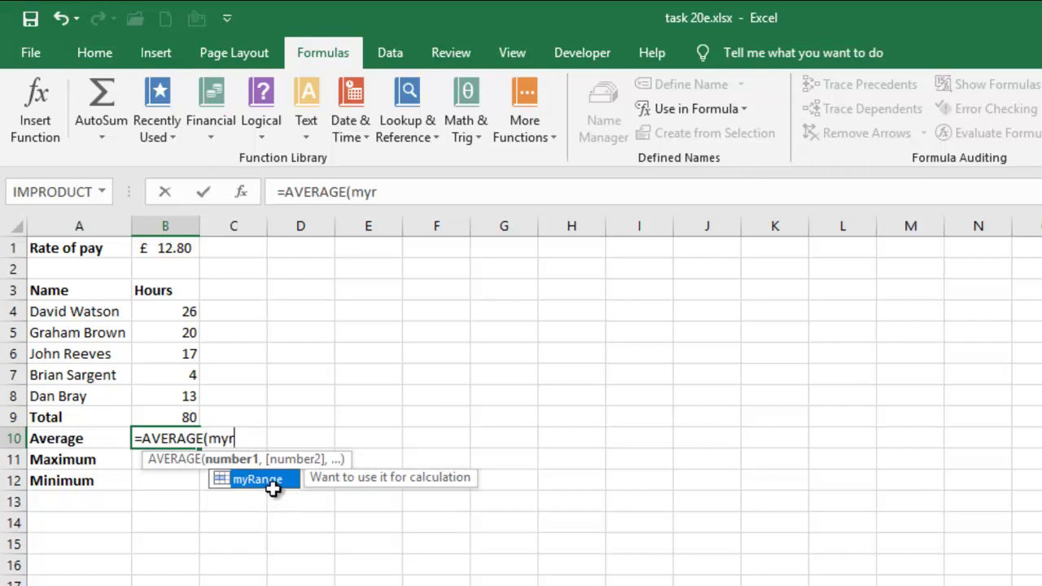
double_click(273, 487)
key("ctrl+Return")
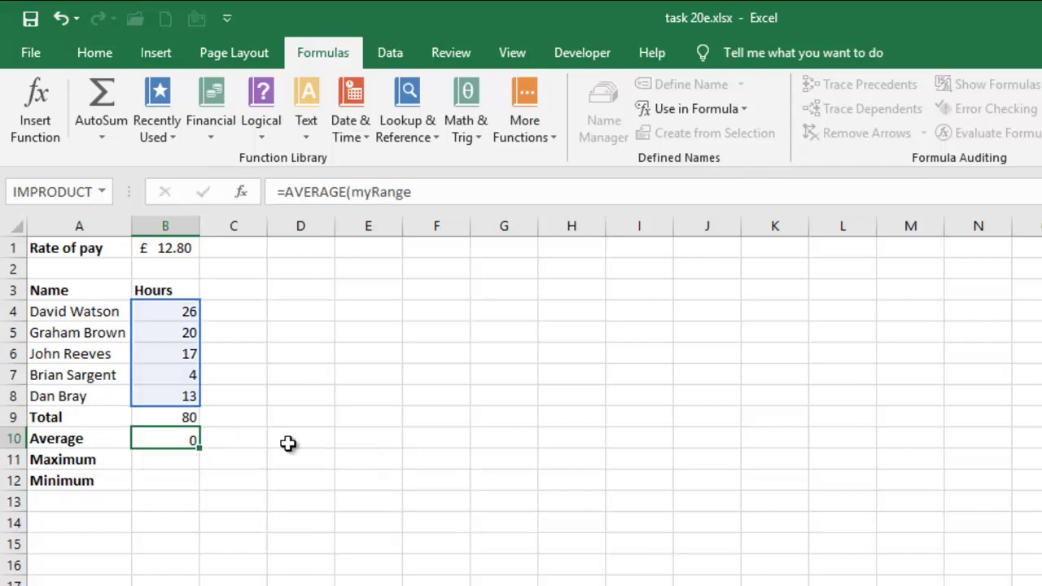
key("Return")
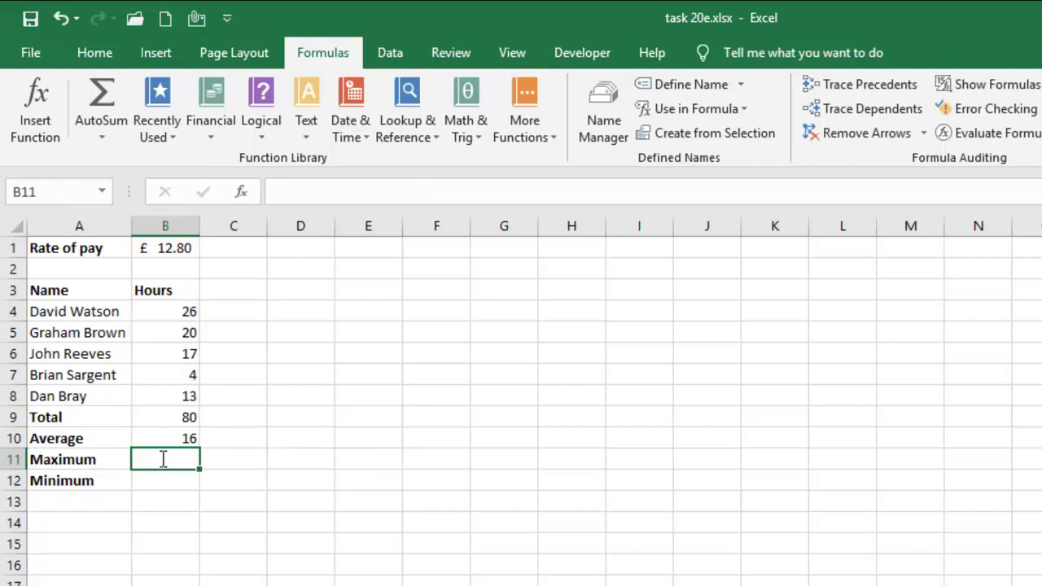
- Enter =MAX(myRange) in B11 to show the 26-hour maximum
type("=m")
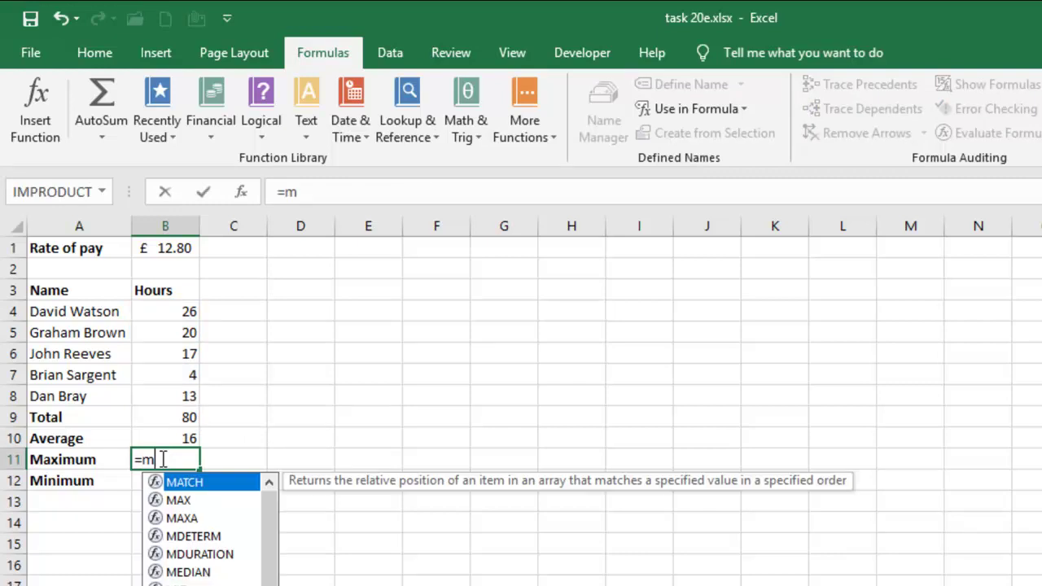
type("ax")
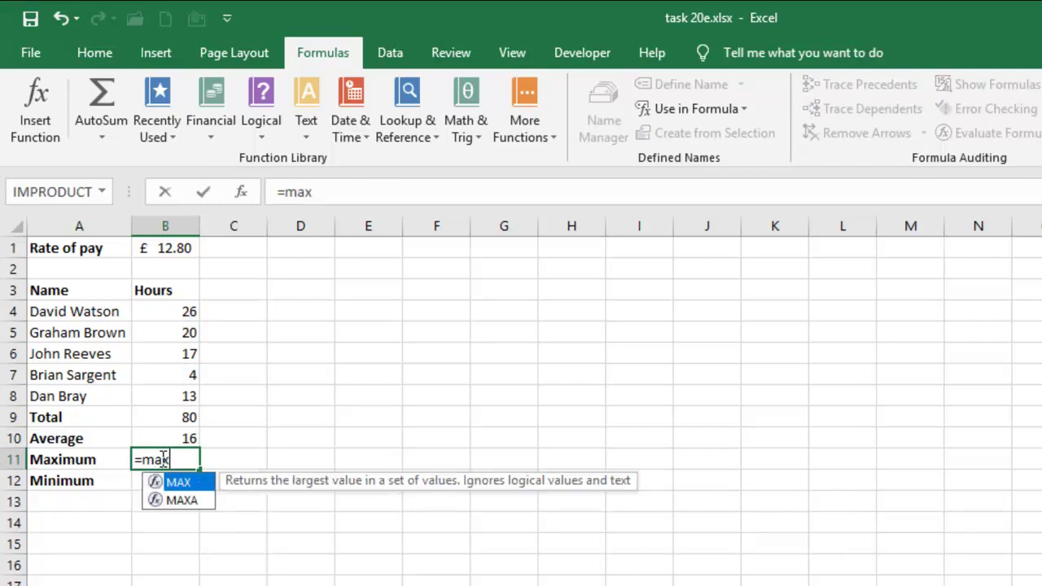
type("(")
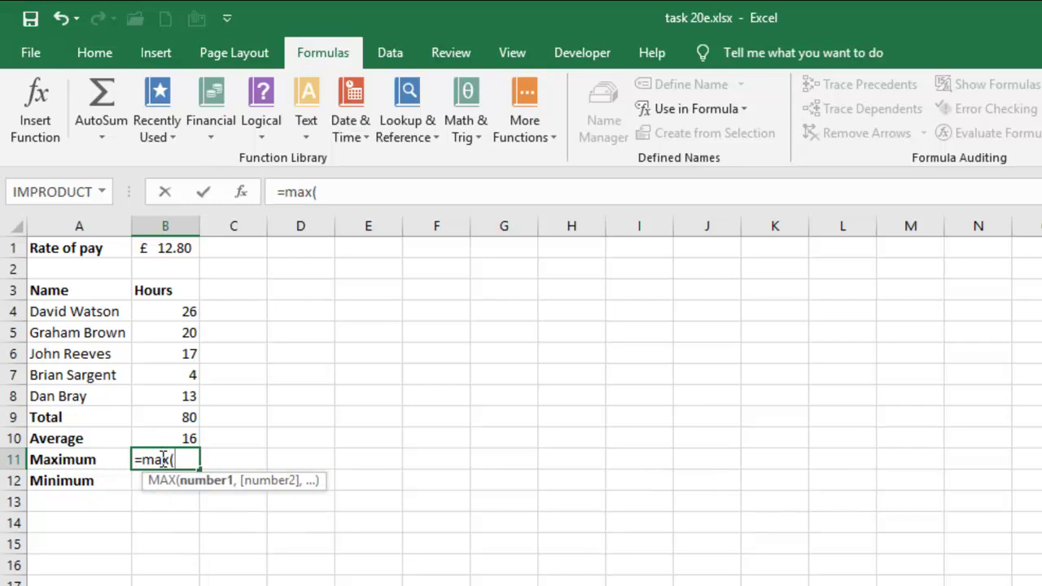
type("my")
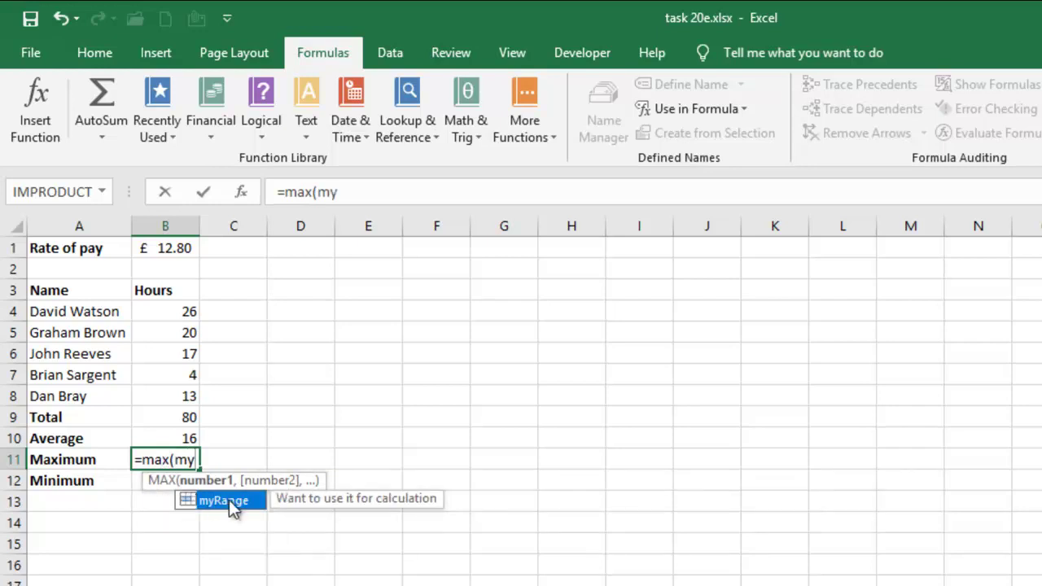
double_click(230, 503)
key("Return")
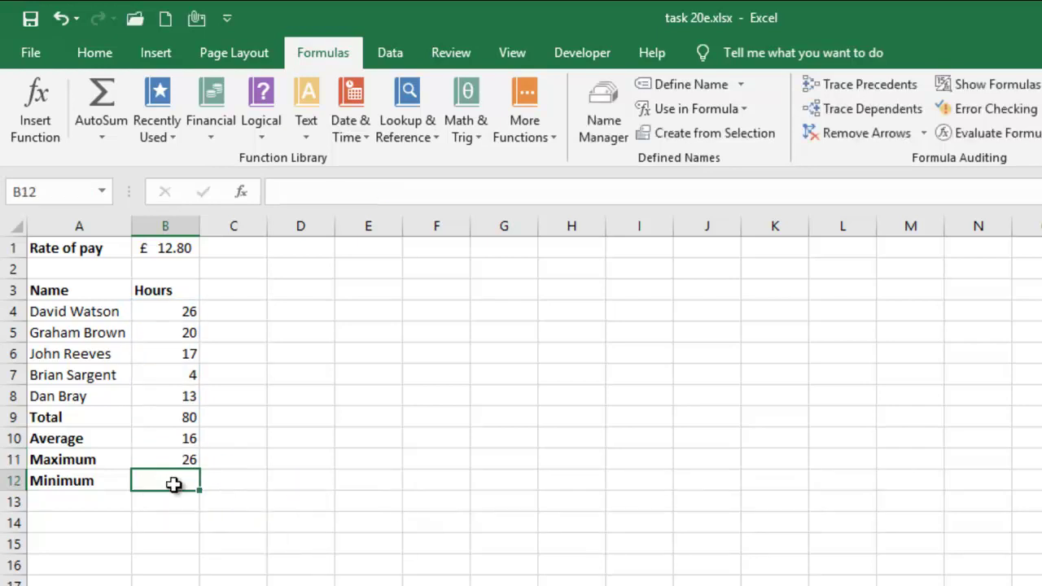
- Enter =MIN(myRange) in B12 to show the 4-hour minimum
type("=")
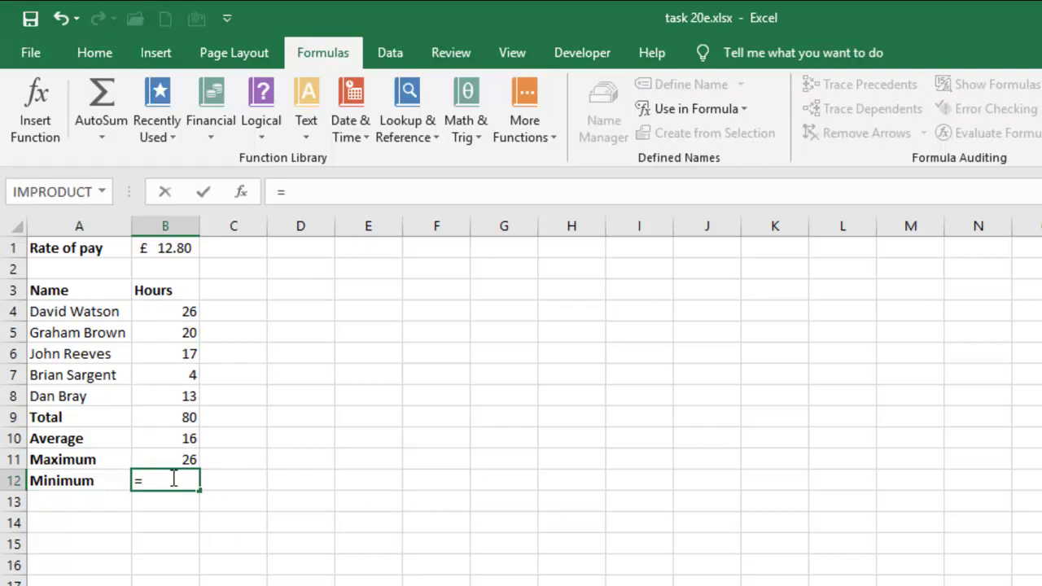
type("min(")
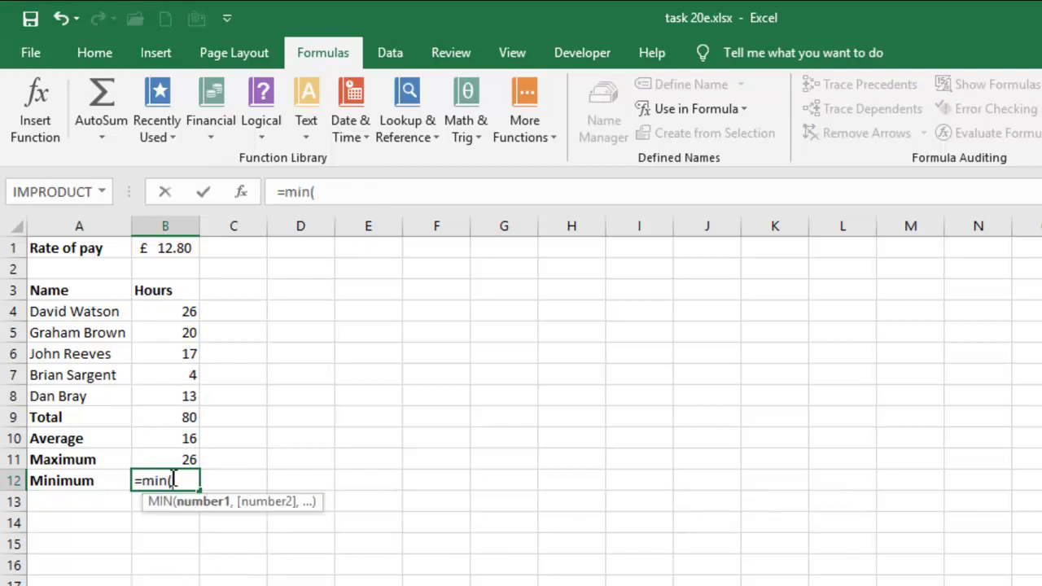
type("my")
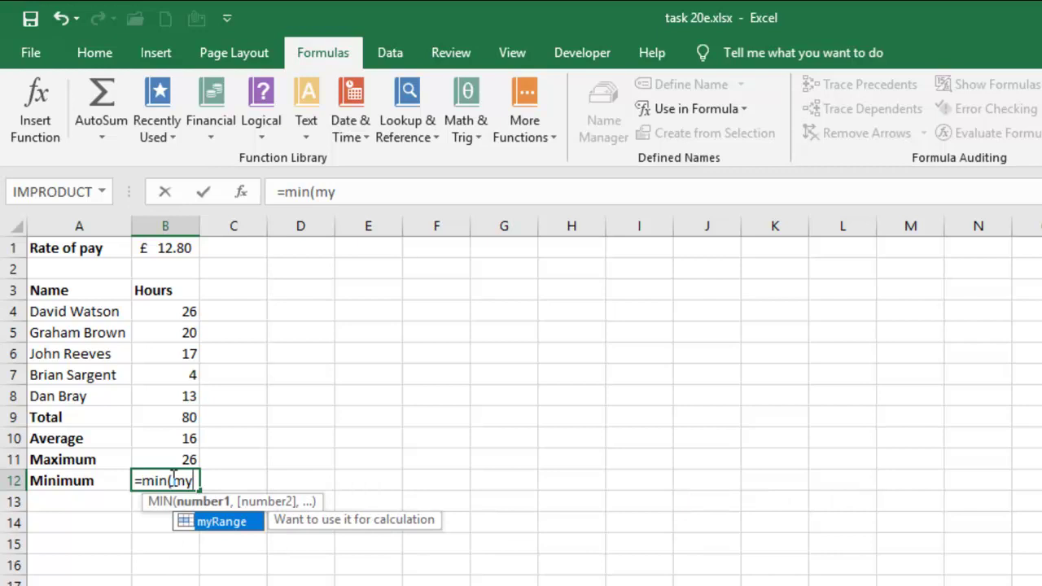
double_click(204, 521)
left_click(204, 521)
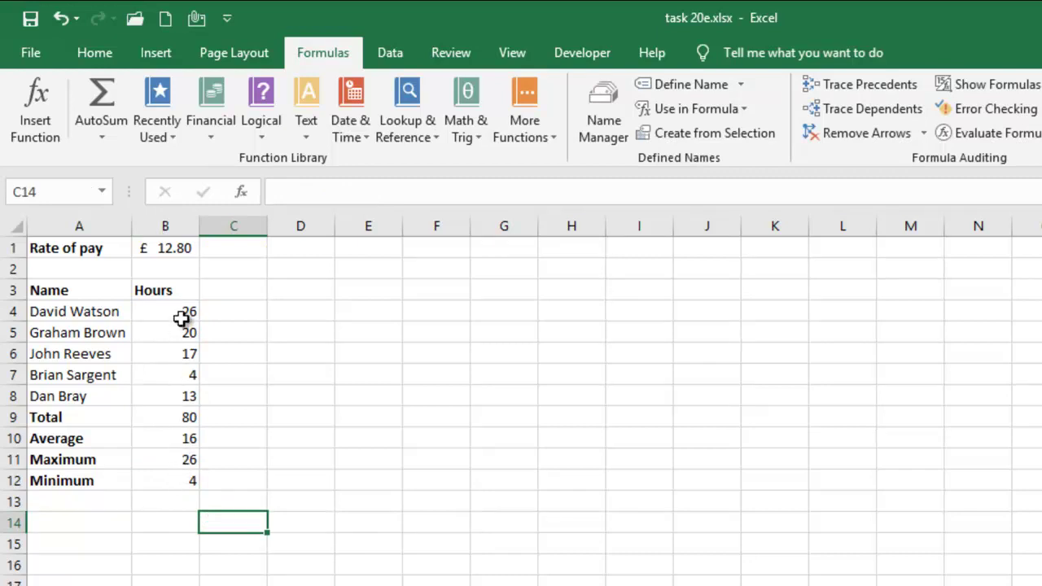
left_click(177, 418)
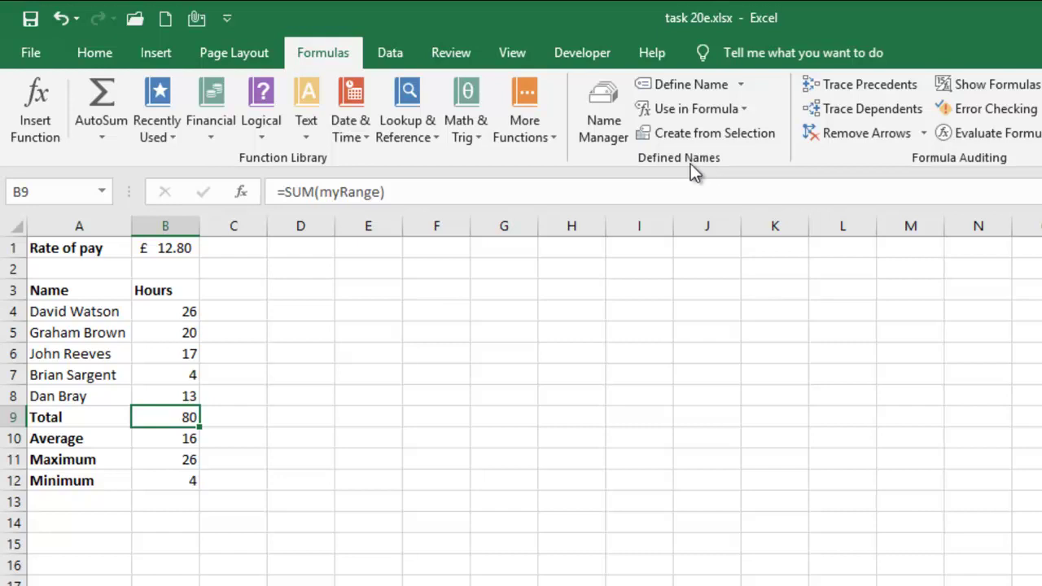
- Delete myRange in Name Manager, so B9:B12 show #NAME? errors
left_click(612, 118)
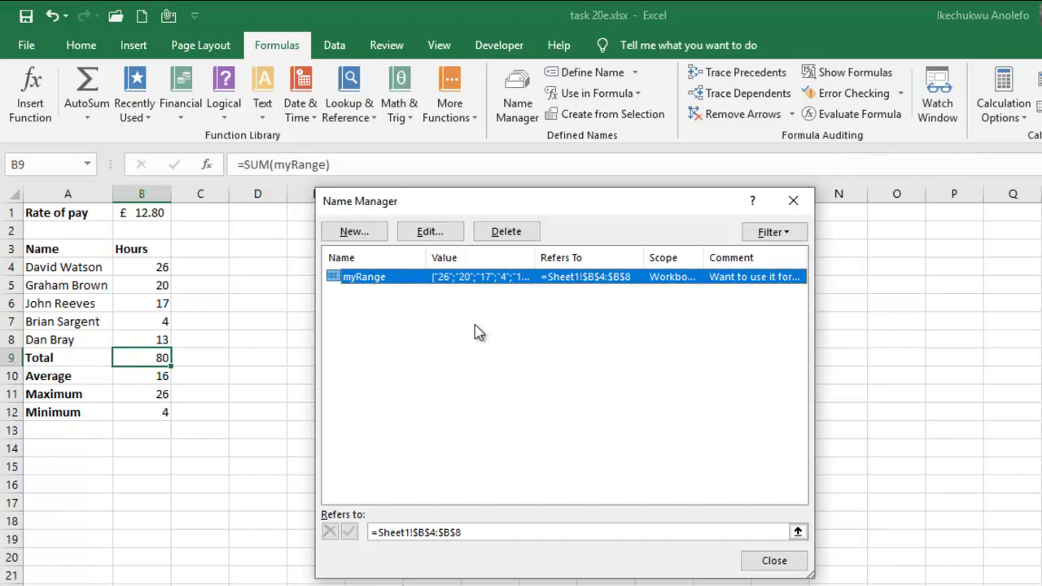
left_click(498, 233)
left_click(588, 389)
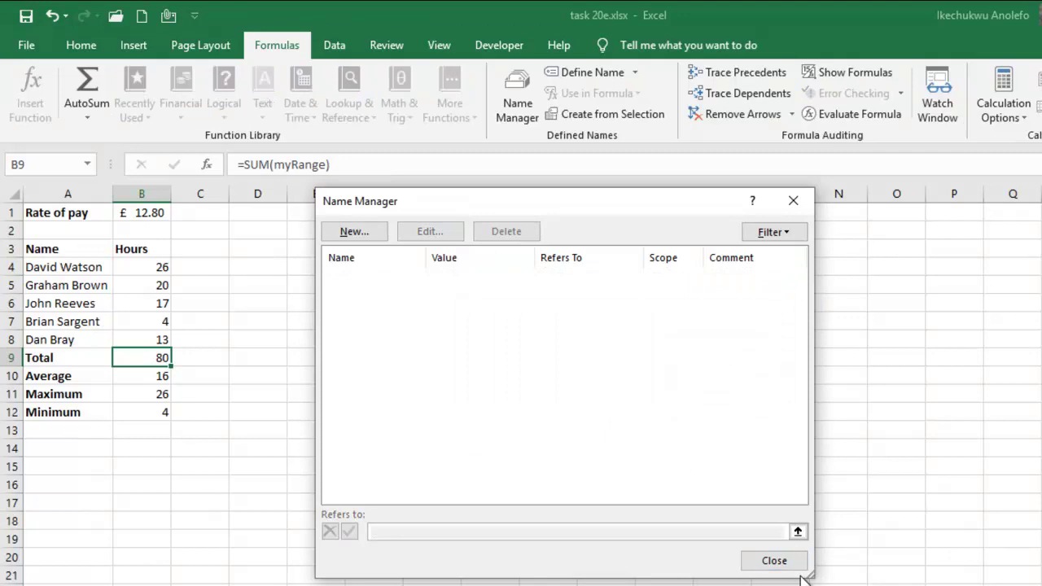
left_click(775, 560)
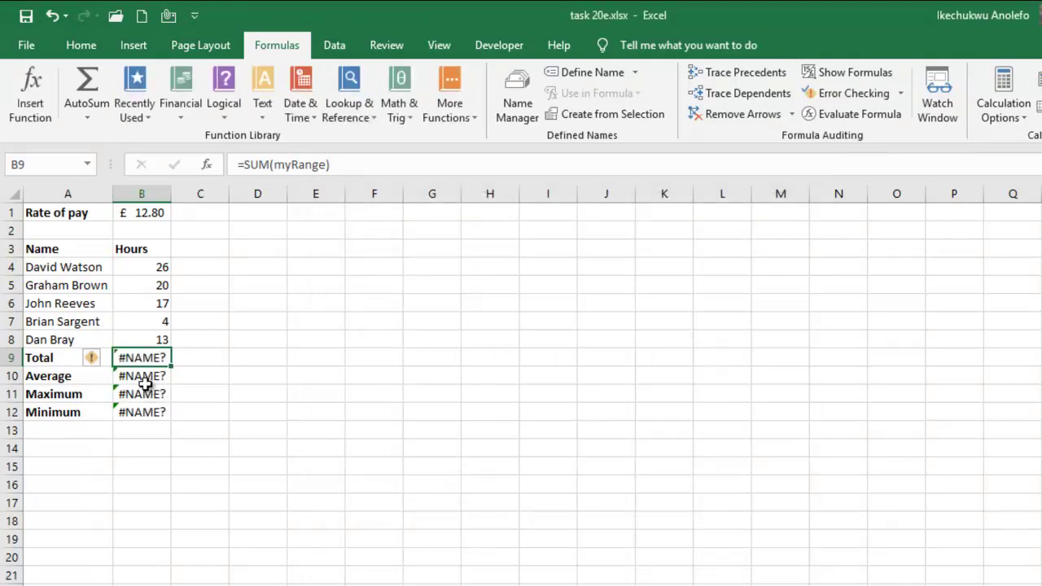
- Define the name myRange for the Hours cells B4:B8 via Define Name, replacing 'Hours'
left_click_drag(158, 269, 155, 340)
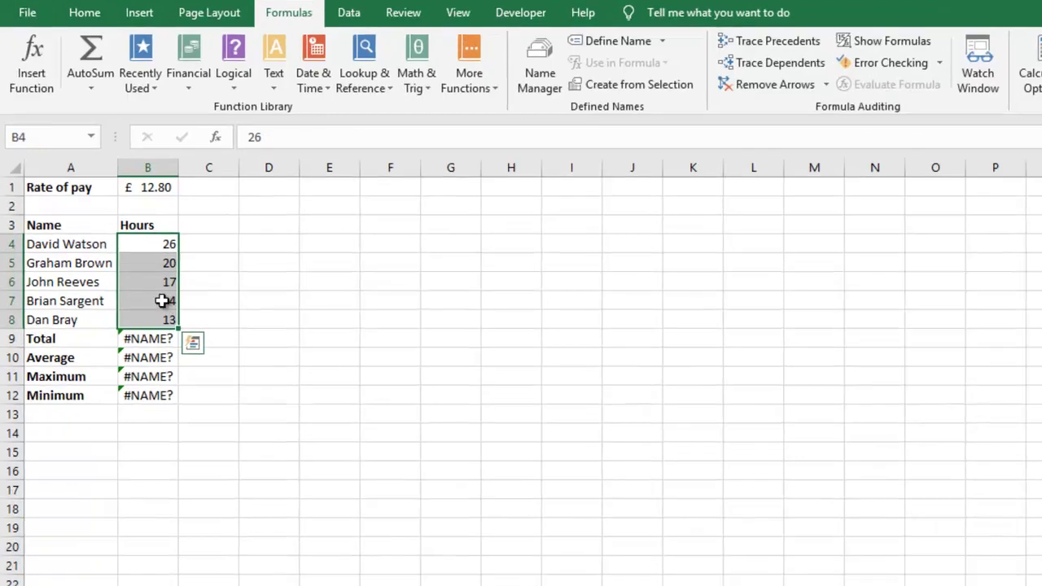
right_click(162, 300)
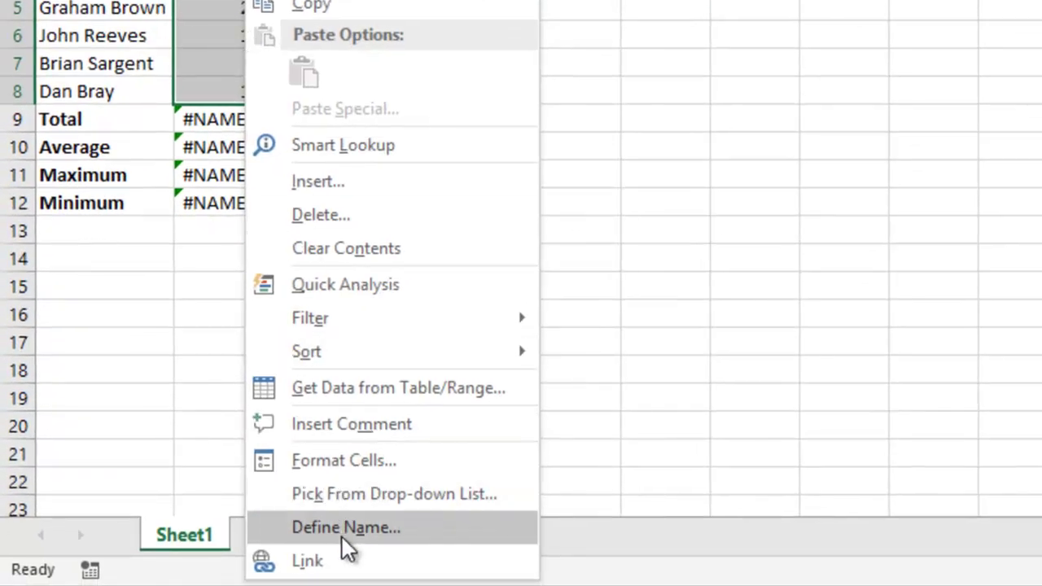
left_click(341, 535)
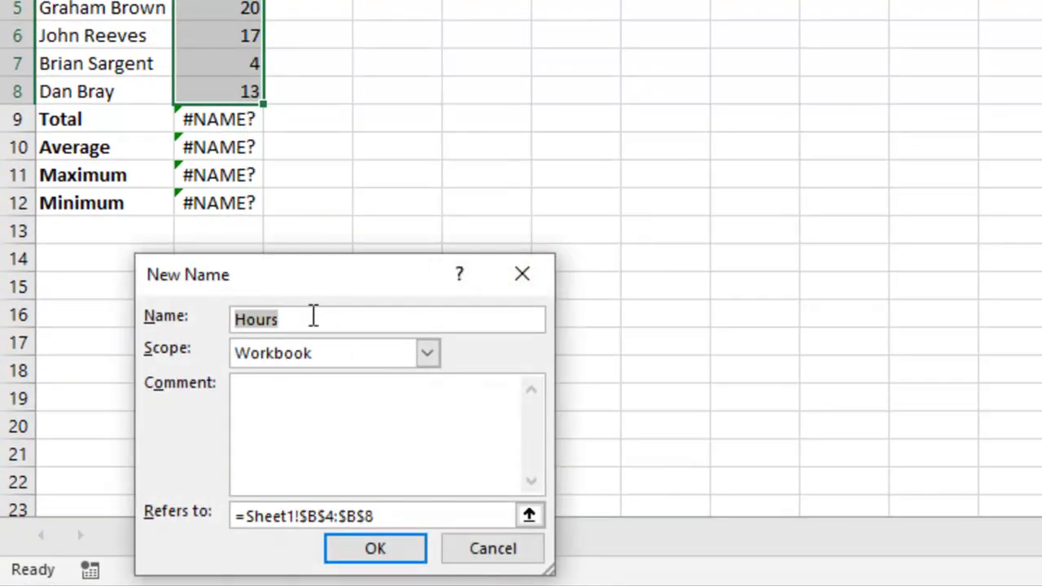
type("myRange")
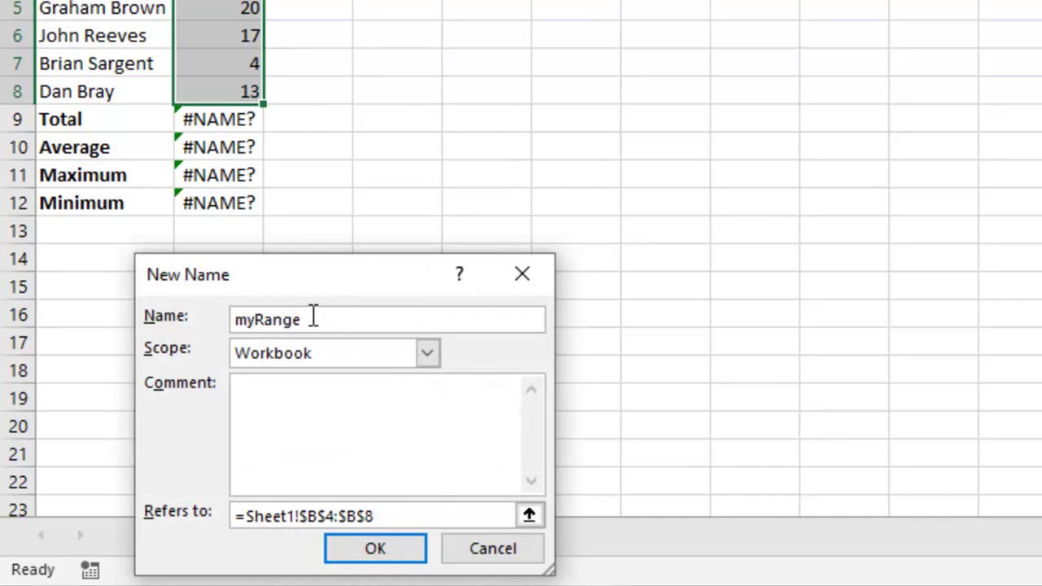
left_click(353, 557)
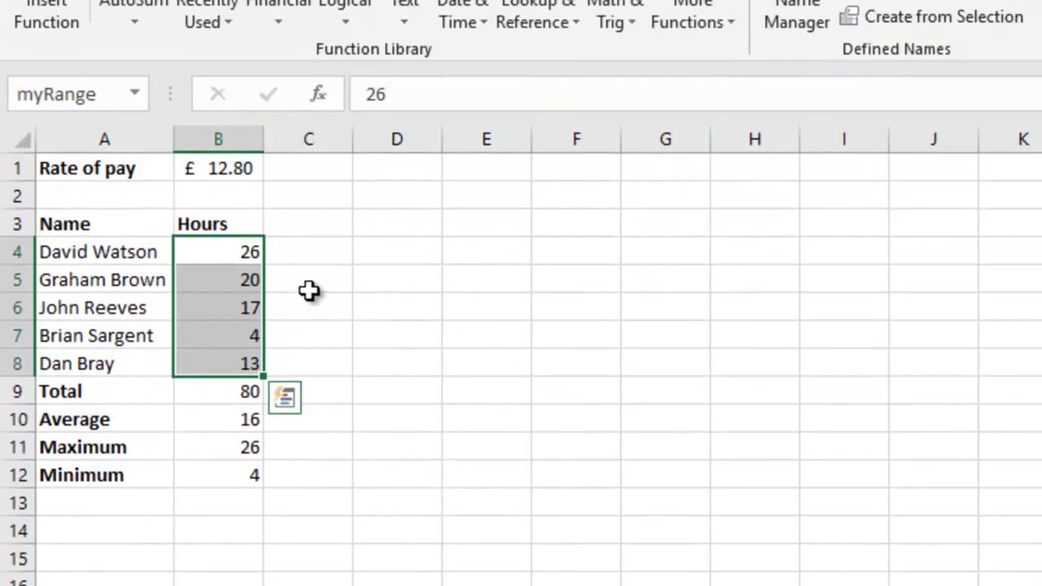
left_click(309, 249)
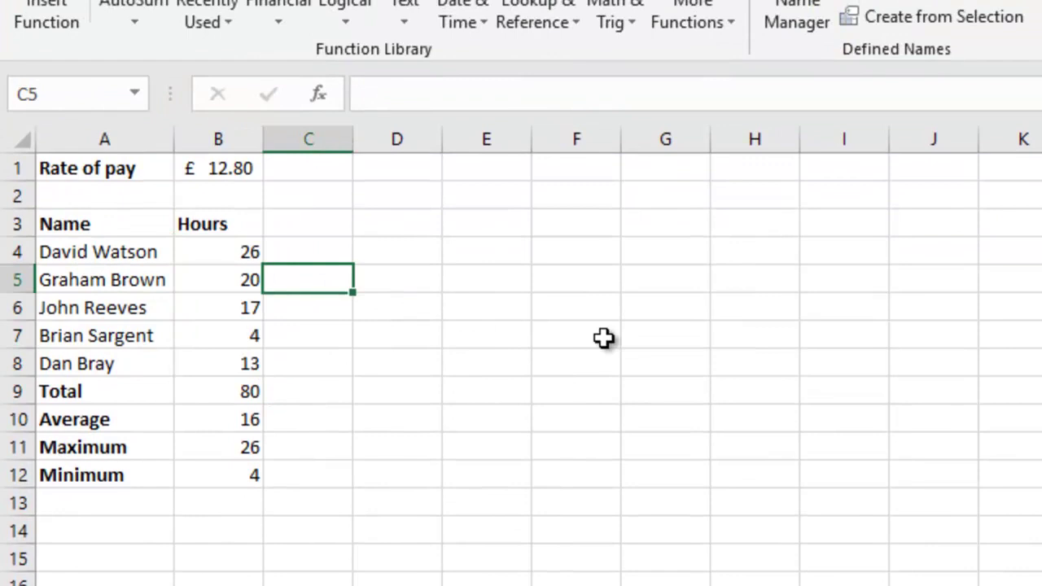
left_click(796, 18)
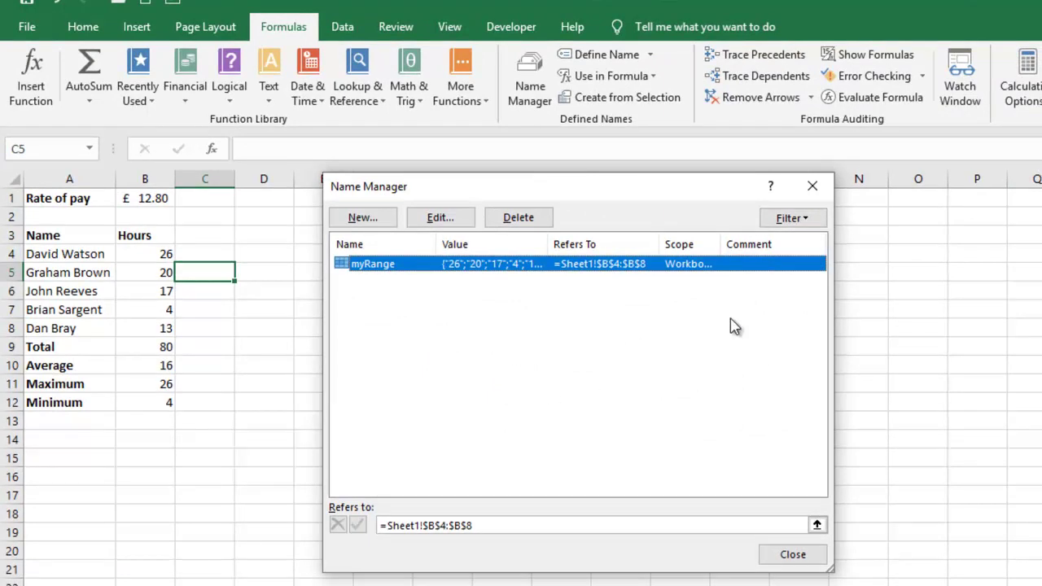
left_click(813, 189)
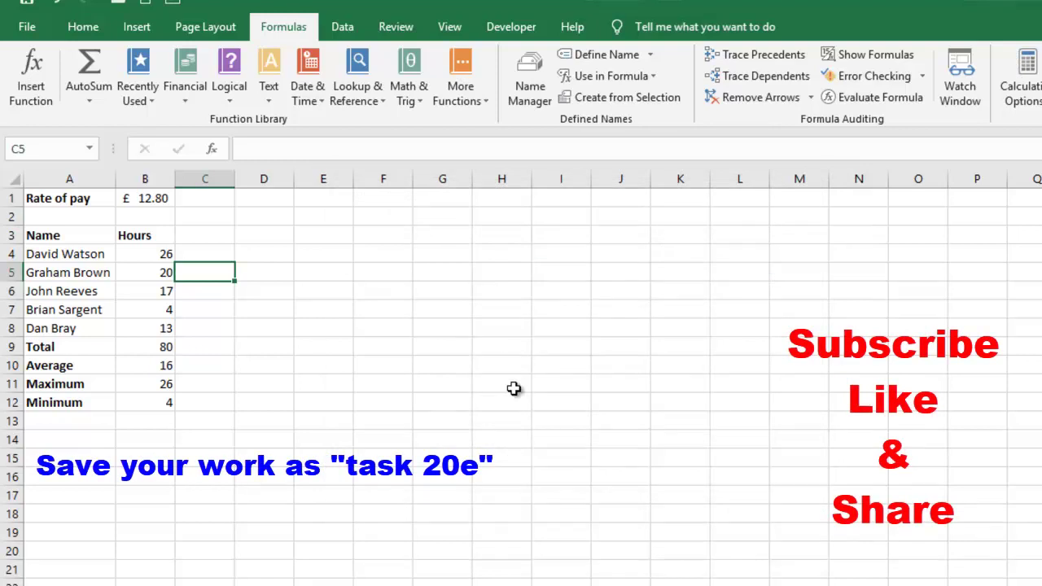